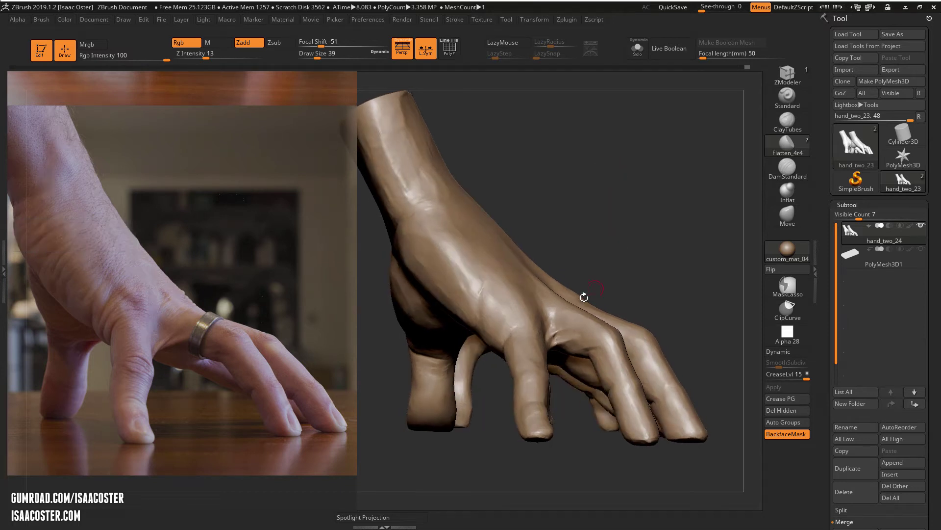
- Lower the hand mesh by four subdivision levels, leaving the wireframe display off
drag(530, 304, 562, 248)
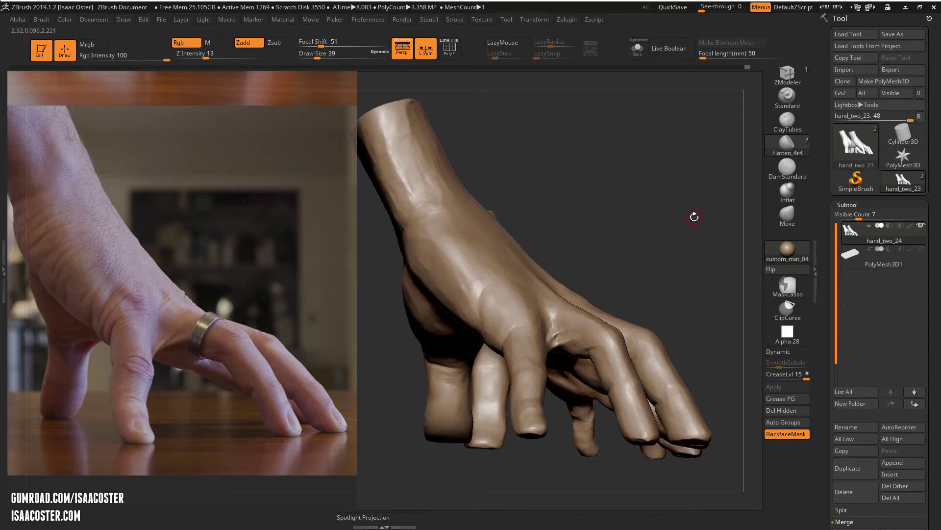
drag(693, 213, 667, 209)
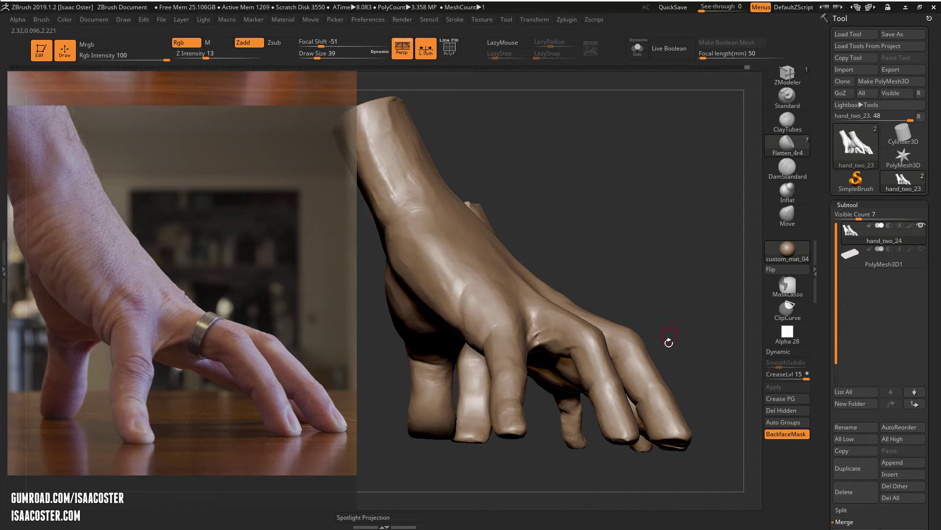
drag(664, 297, 598, 305)
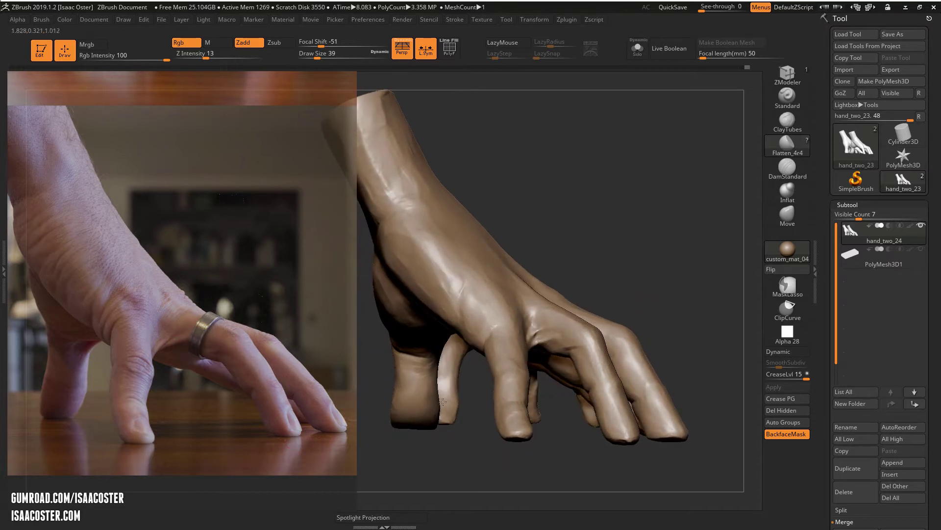
mouse_move(695, 307)
mouse_down()
mouse_move(700, 283)
mouse_move(685, 349)
mouse_up()
key(shift+f)
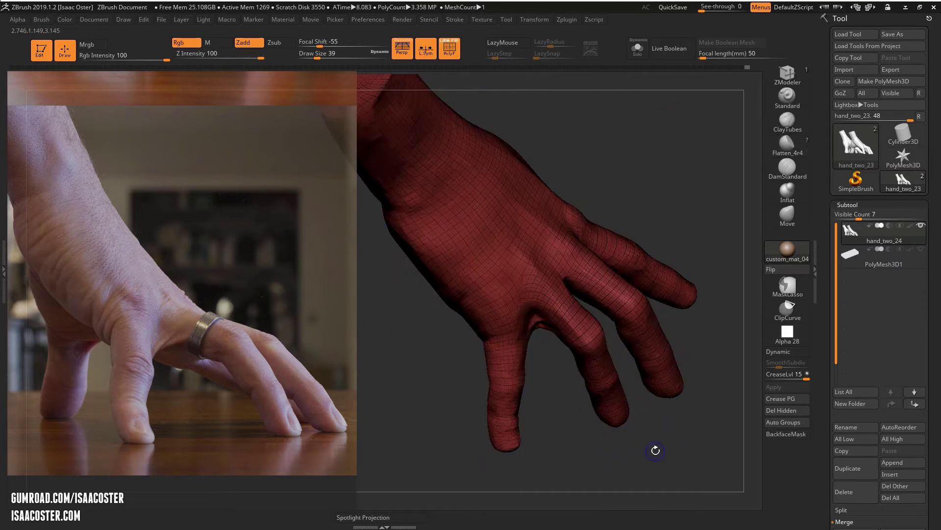
key(shift+f)
key(shift+d)
key(shift+d)
key(shift+d)
key(shift+d)
mouse_move(646, 450)
alt+mouse_down()
mouse_move(701, 445)
mouse_move(662, 439)
alt+mouse_up()
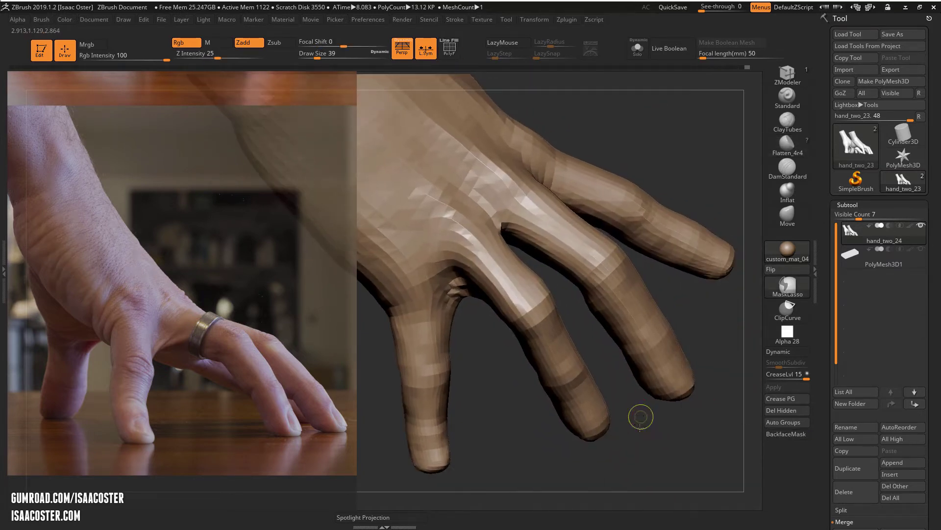
- Lasso-mask the ring finger beyond its middle knuckle and invert the mask so only that part stays editable
mouse_move(641, 413)
ctrl+mouse_down()
mouse_move(554, 461)
mouse_move(519, 344)
mouse_move(533, 294)
mouse_move(562, 292)
mouse_move(571, 307)
ctrl+mouse_up()
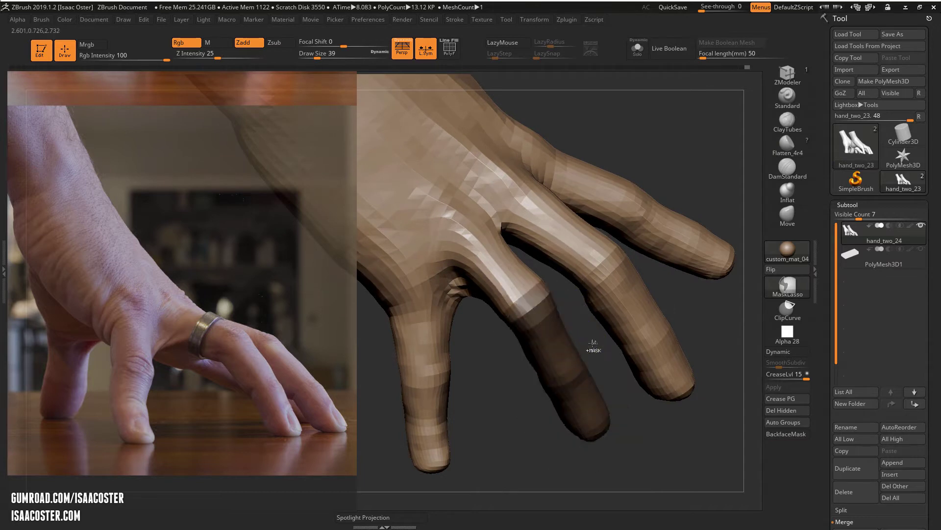
ctrl+click(593, 342)
drag(660, 443, 709, 412)
- Adjust the bend of the unmasked outer ring finger with a transpose line placed at its middle knuckle
key(w)
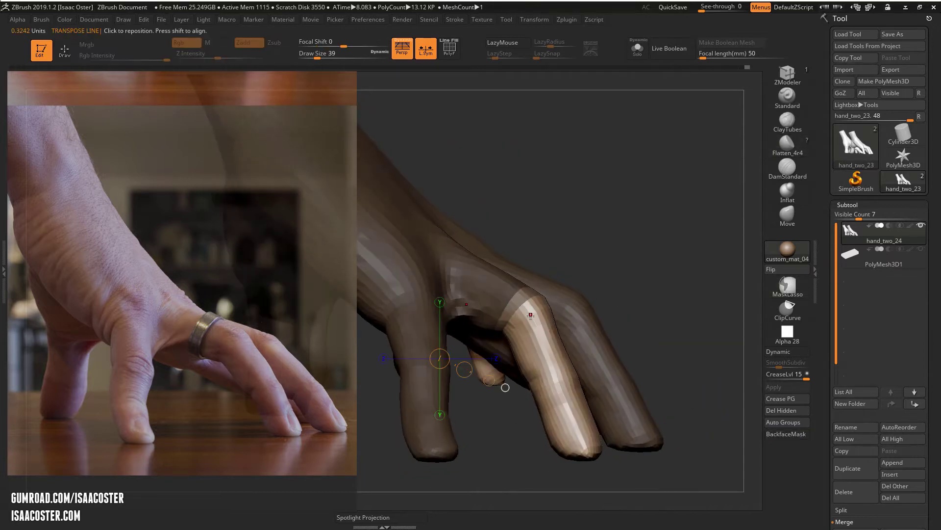
drag(516, 312, 442, 313)
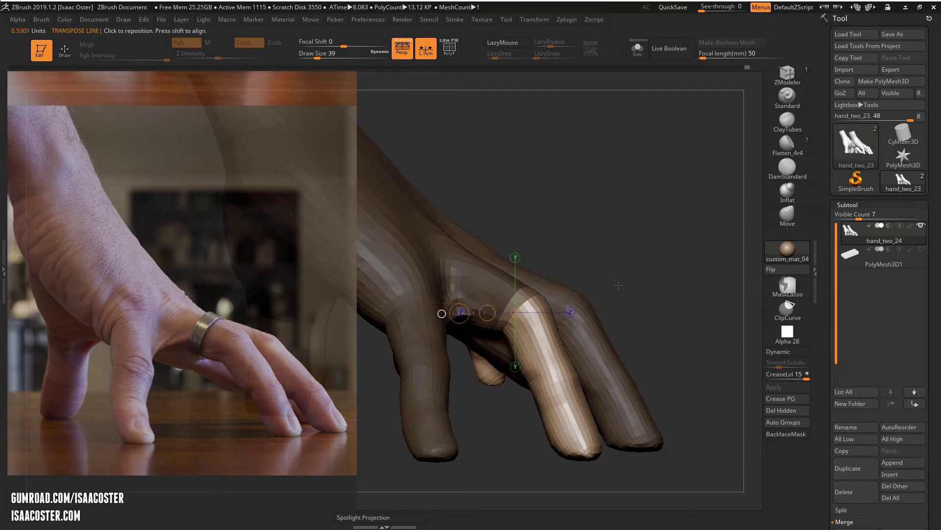
drag(677, 219, 491, 329)
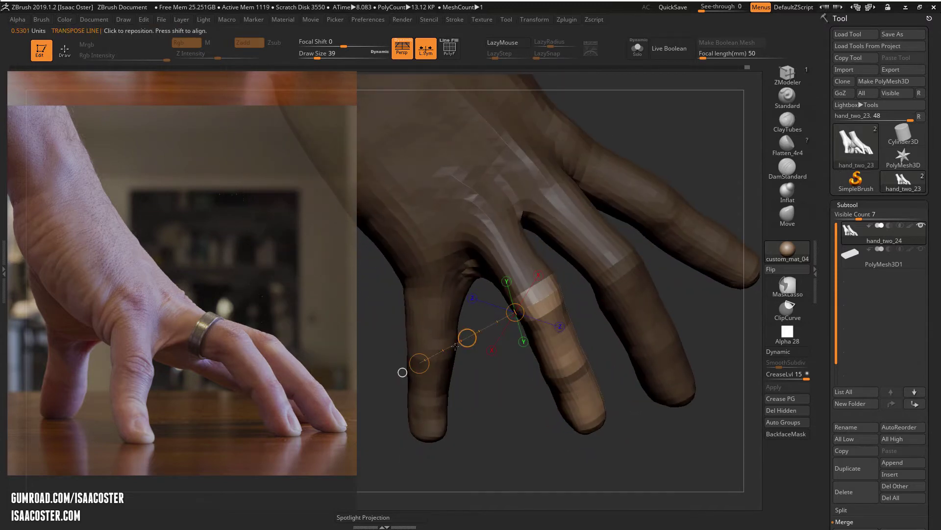
drag(521, 459, 541, 342)
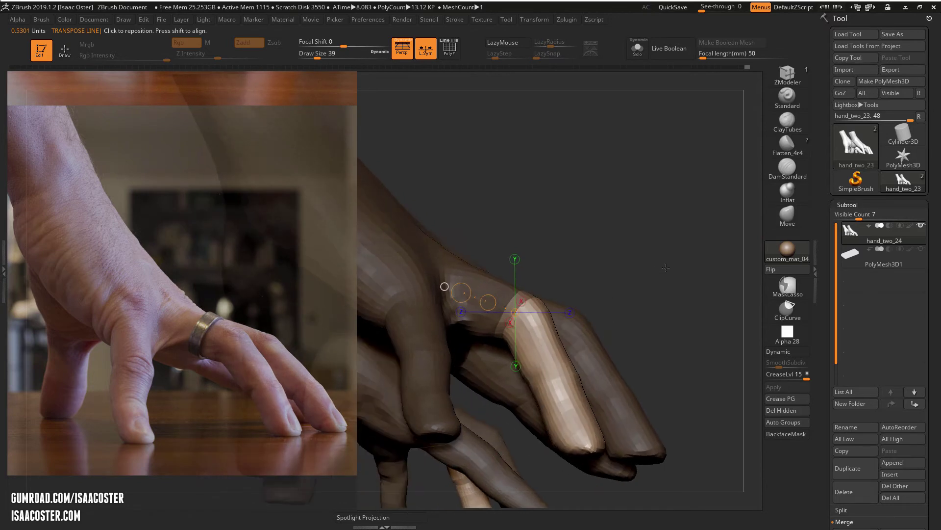
drag(666, 268, 650, 310)
drag(696, 280, 711, 262)
drag(583, 302, 549, 303)
- Clear the mask, return the hand to its highest subdivision level and switch back to Draw mode
ctrl+drag(714, 219, 698, 235)
key(d)
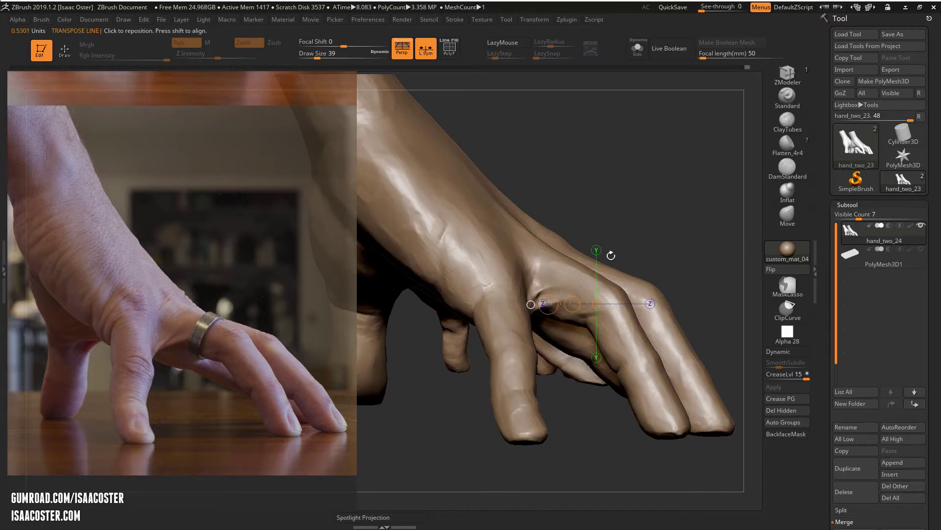
key(q)
- Mask everything except the little finger, soften the mask and lower the mesh by four subdivision levels
mouse_move(568, 445)
mouse_down()
mouse_move(561, 440)
mouse_move(563, 449)
mouse_move(482, 493)
mouse_move(436, 338)
mouse_move(490, 274)
mouse_move(554, 407)
mouse_up()
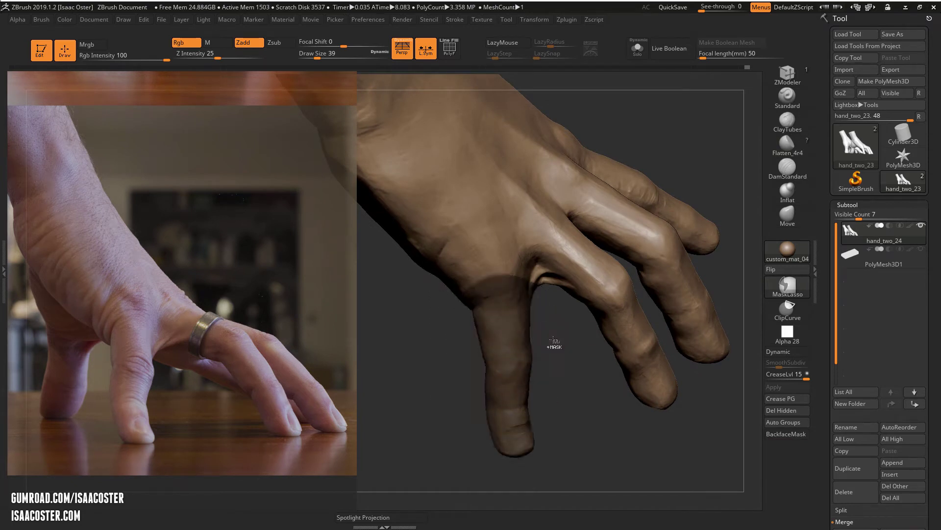
ctrl+click(553, 340)
ctrl+click(524, 337)
ctrl+click(515, 337)
key(shift+d)
key(shift+d)
key(shift+d)
key(shift+d)
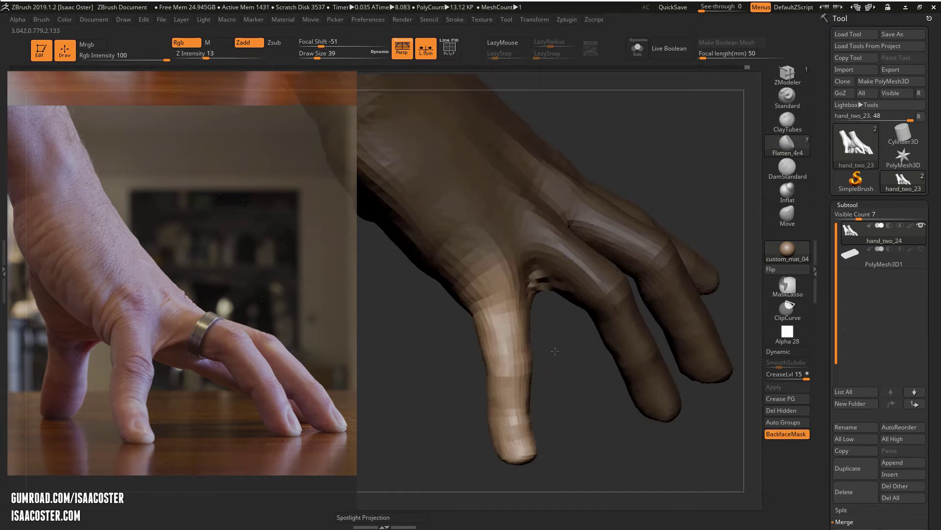
- Rotate the little finger from its base knuckle with a transpose line, clear the mask and return to Draw mode
shift+drag(555, 351, 548, 326)
key(r)
mouse_move(502, 297)
mouse_down()
mouse_move(489, 255)
mouse_move(499, 110)
mouse_up()
drag(618, 181, 504, 236)
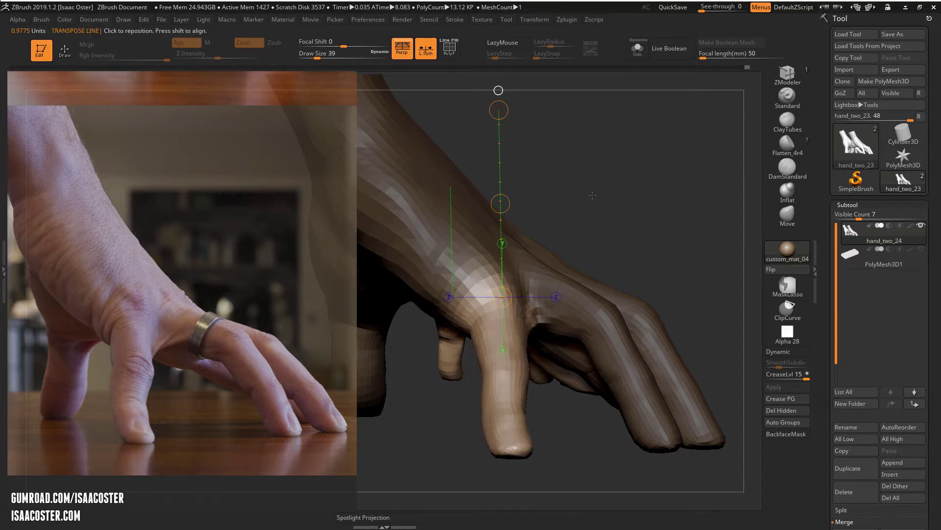
drag(593, 195, 568, 329)
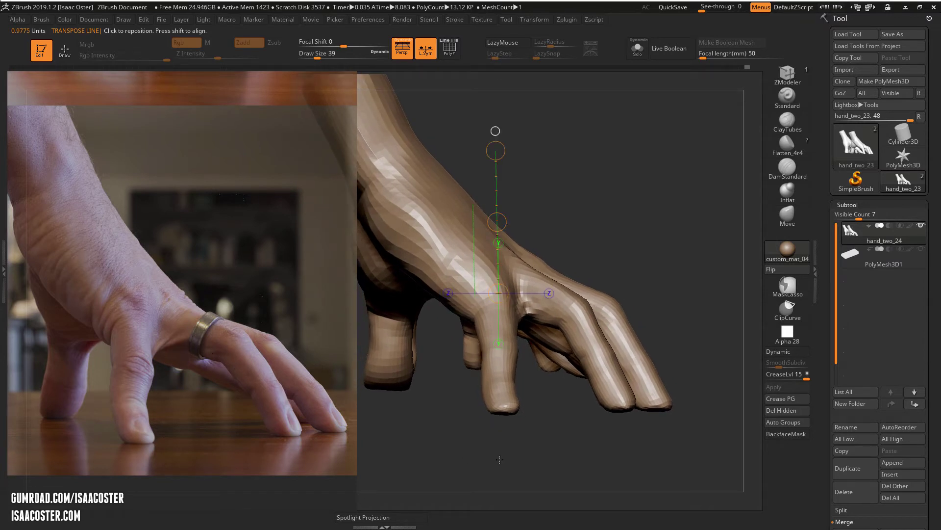
mouse_move(500, 460)
mouse_down()
mouse_move(566, 428)
mouse_move(585, 444)
mouse_move(567, 454)
mouse_move(578, 462)
mouse_move(595, 431)
mouse_up()
ctrl+shift+click(565, 463)
key(q)
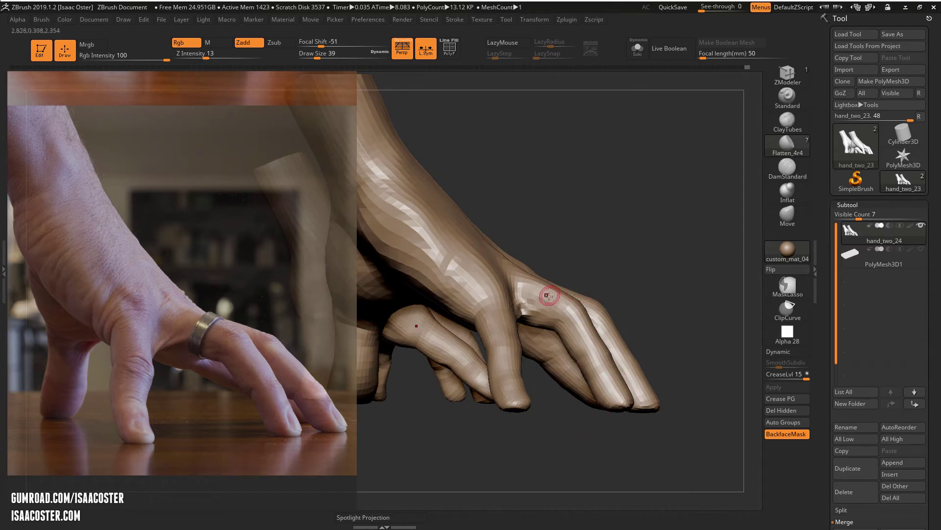
- Raise the hand mesh back to its highest subdivision level
mouse_move(544, 245)
mouse_down()
mouse_move(580, 349)
mouse_move(754, 220)
mouse_move(686, 216)
mouse_up()
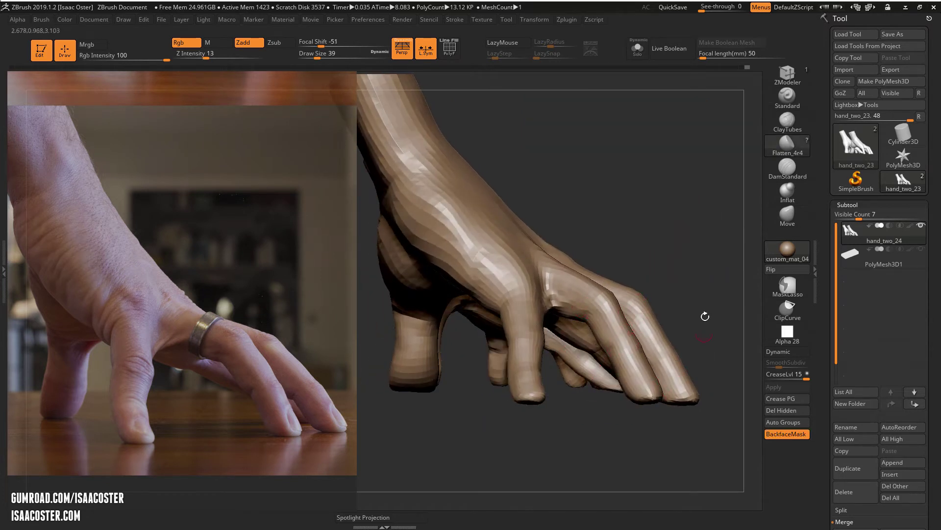
drag(706, 315, 710, 297)
key(shift+d)
mouse_move(708, 235)
mouse_down()
mouse_move(646, 196)
mouse_move(662, 221)
mouse_move(648, 158)
mouse_move(620, 344)
mouse_up()
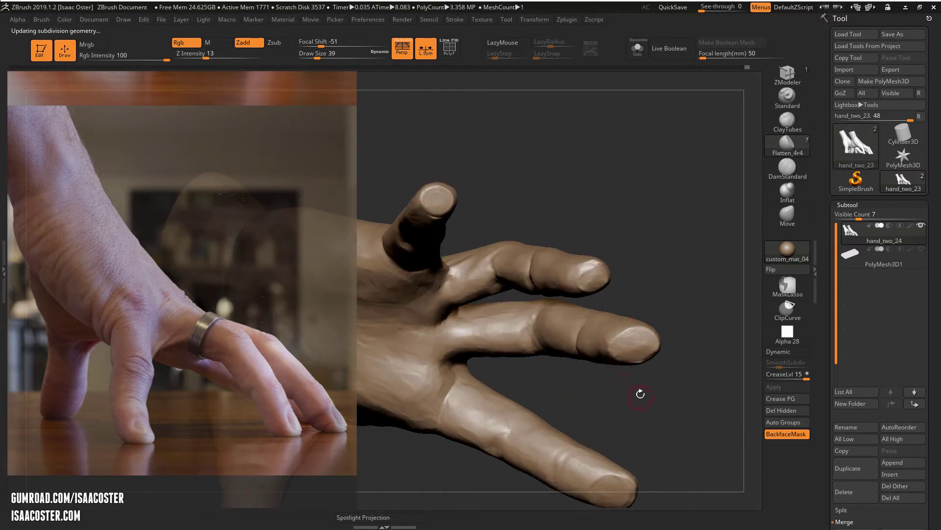
- Build up the pad of the middle fingertip on the palm side with the ClayTubes brush
mouse_move(664, 391)
mouse_down()
mouse_move(732, 249)
mouse_move(687, 283)
mouse_up()
click(784, 120)
drag(633, 324, 635, 324)
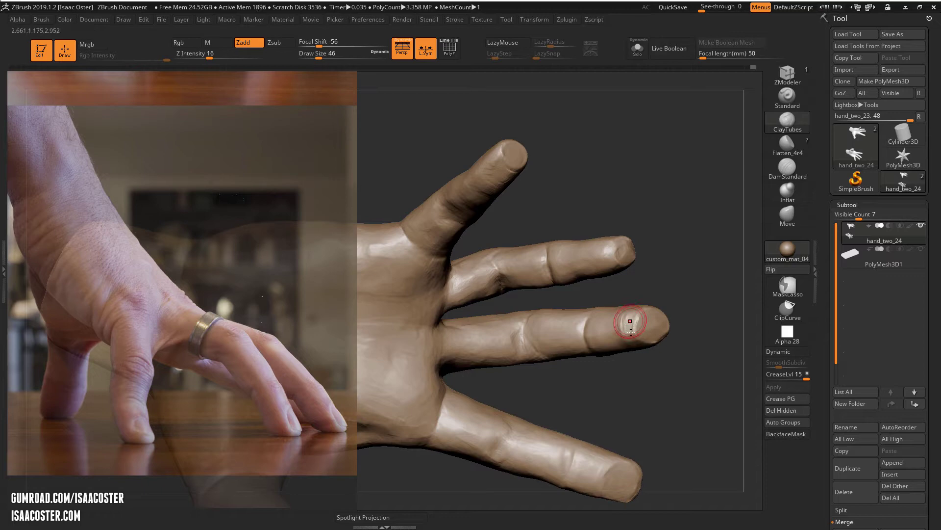
drag(659, 379, 632, 322)
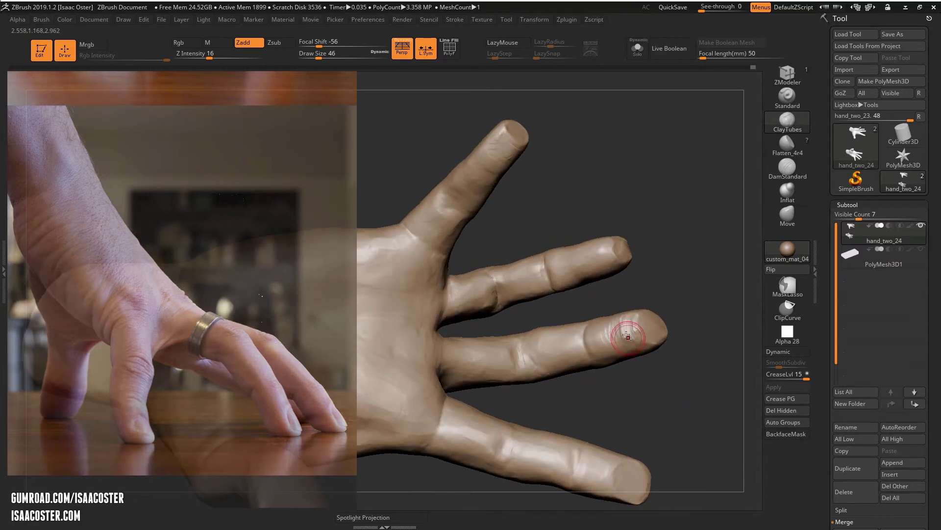
drag(690, 288, 661, 406)
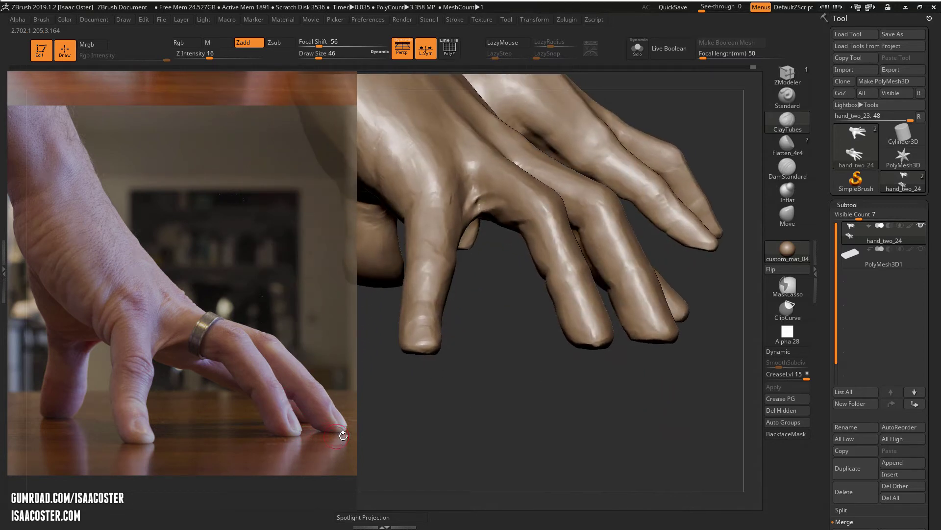
drag(343, 435, 634, 313)
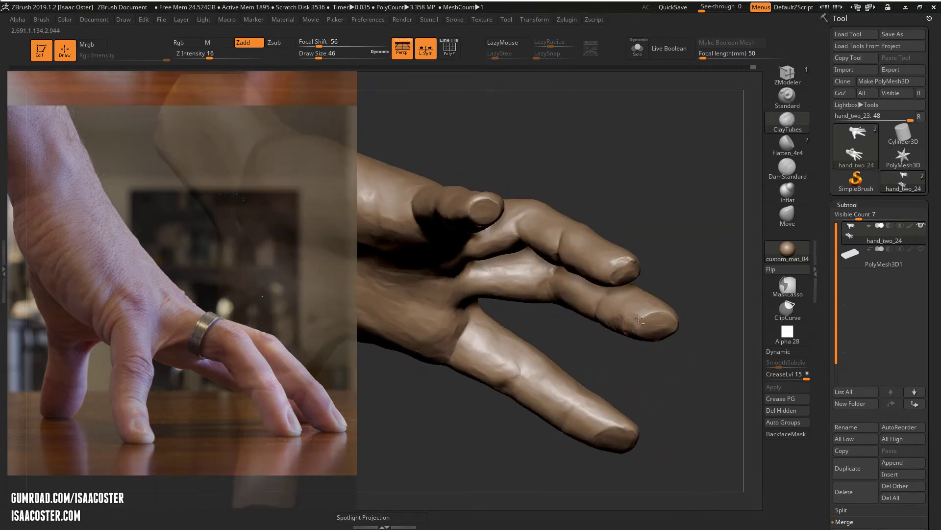
drag(648, 392, 637, 325)
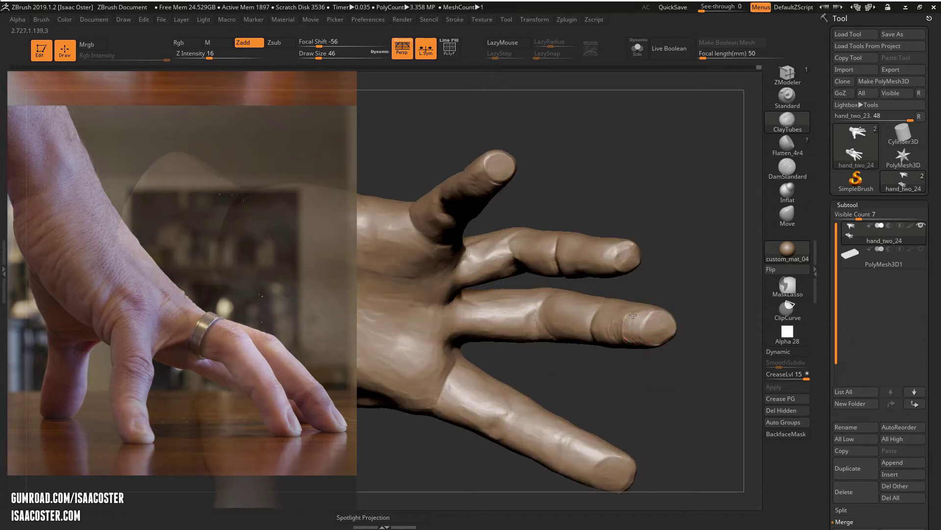
drag(640, 364, 625, 319)
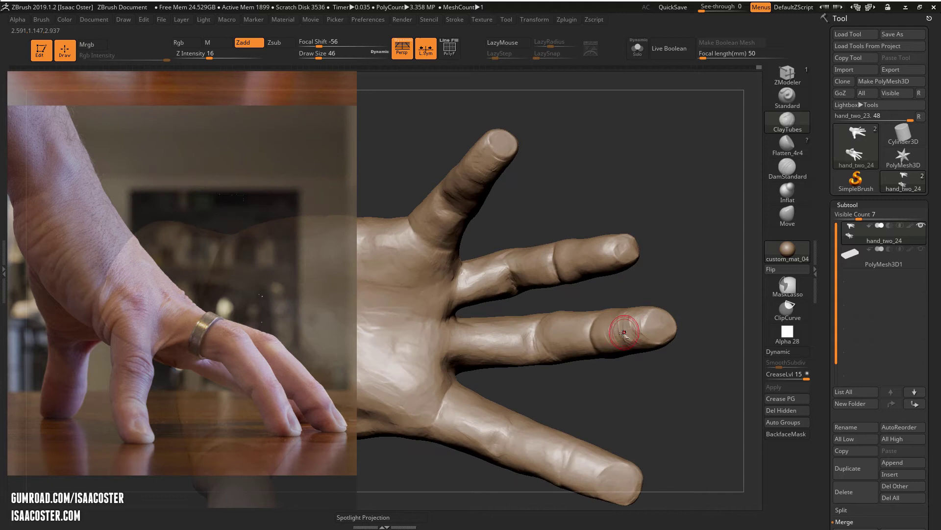
drag(657, 373, 610, 332)
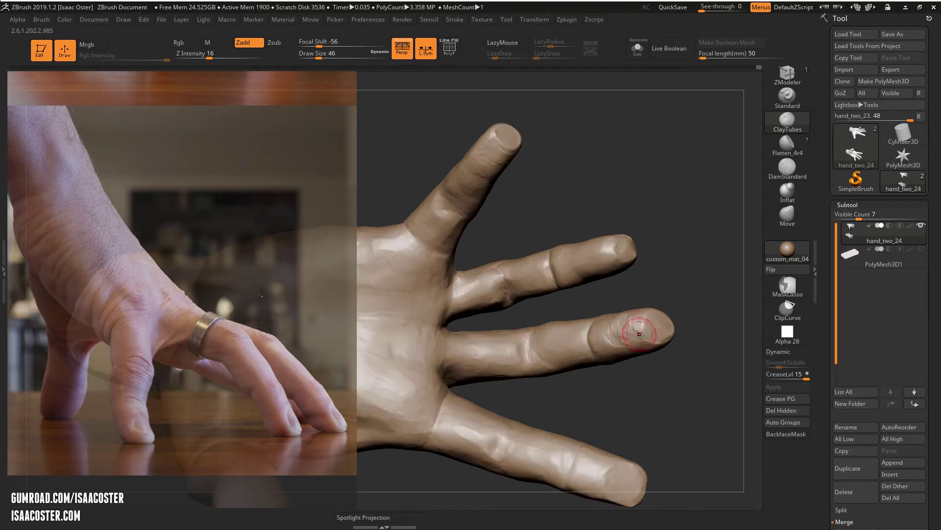
- Even out the middle fingertip pad and refine the planes of the ring finger with the Flatten_4r4 brush
click(787, 143)
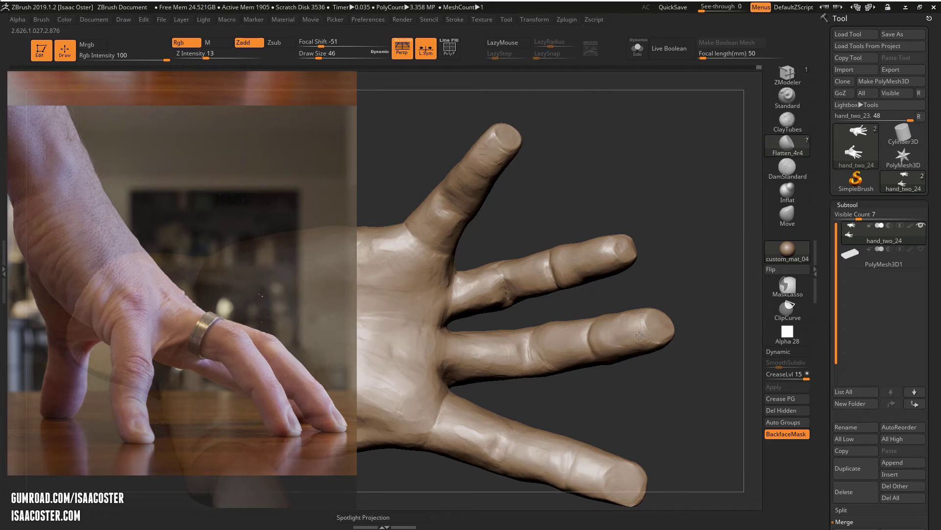
mouse_move(664, 372)
mouse_down()
mouse_move(625, 347)
mouse_move(633, 306)
mouse_up()
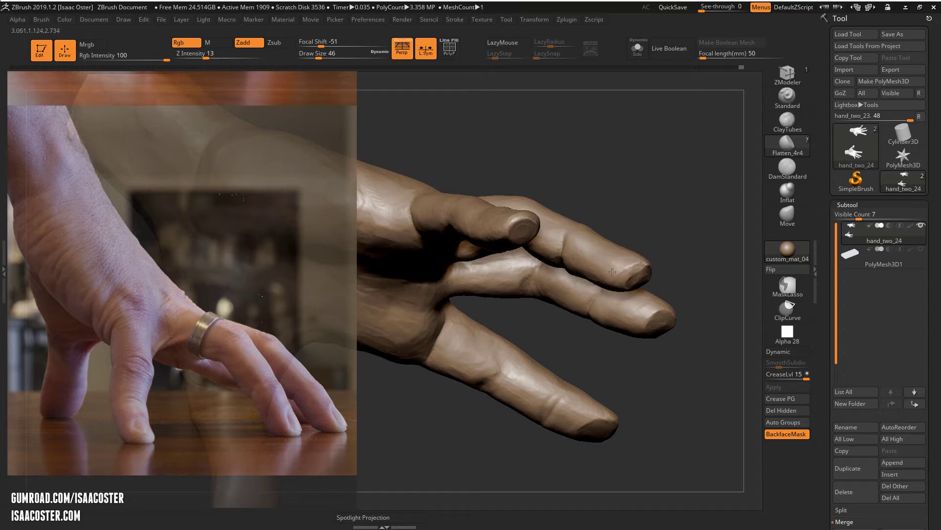
mouse_move(617, 263)
mouse_down()
mouse_move(666, 269)
mouse_move(616, 254)
mouse_move(608, 230)
mouse_up()
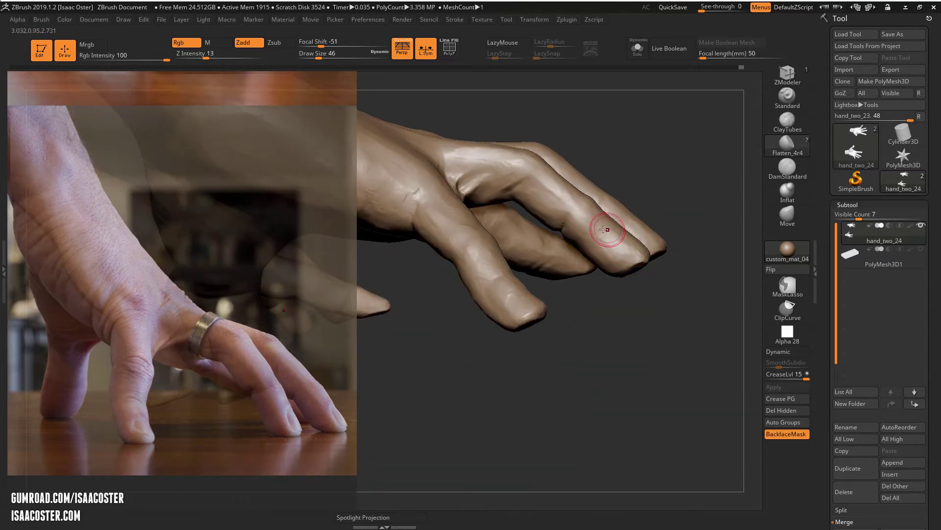
shift+drag(655, 336, 619, 339)
alt+right_drag(619, 339, 687, 421)
mouse_move(637, 268)
mouse_down()
mouse_move(632, 253)
mouse_move(640, 260)
mouse_up()
right_drag(679, 273, 660, 263)
drag(661, 263, 667, 293)
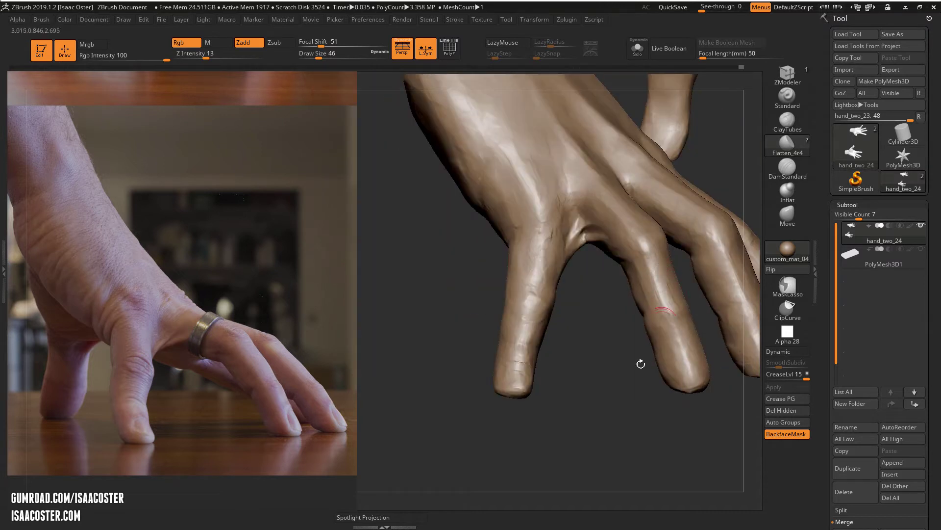
mouse_move(640, 364)
mouse_down()
mouse_move(594, 409)
mouse_move(630, 273)
mouse_up()
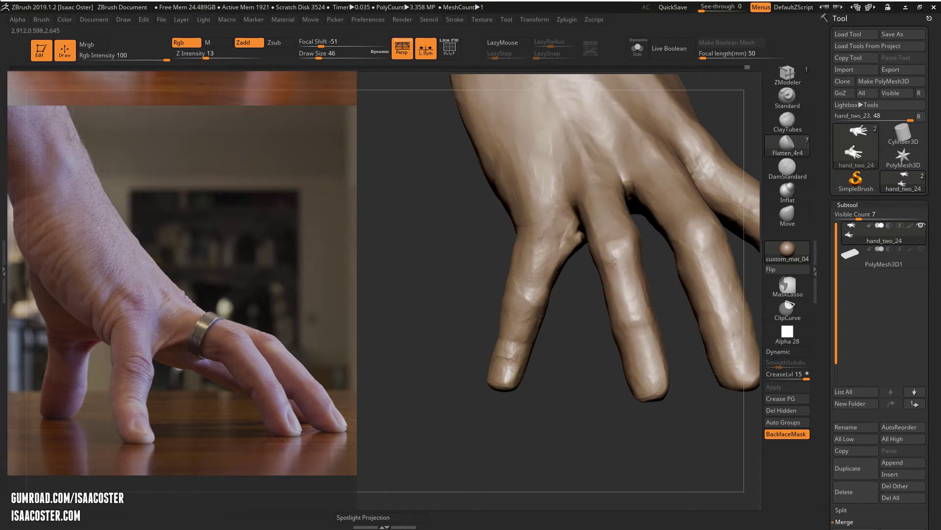
- Refine the surface of the little finger's end segment and tip with the Flatten_4r4 brush
drag(588, 375, 473, 363)
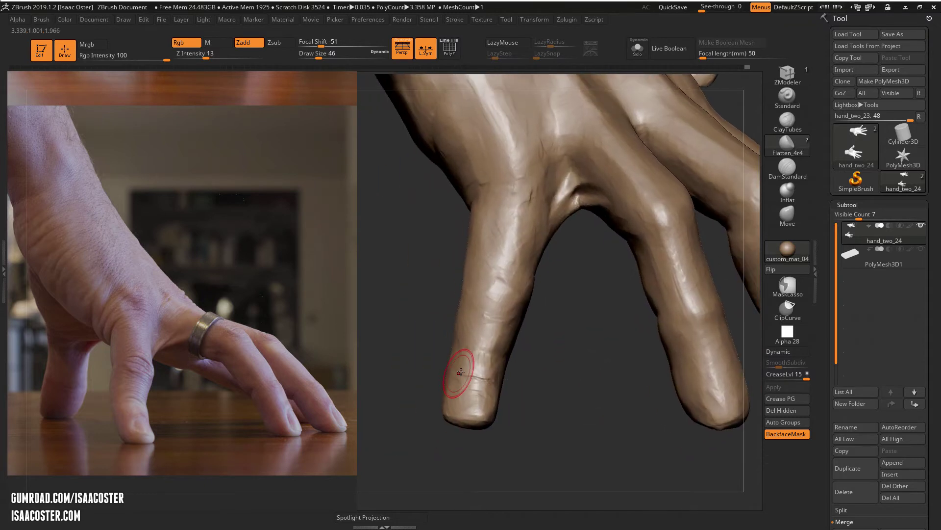
drag(533, 379, 494, 378)
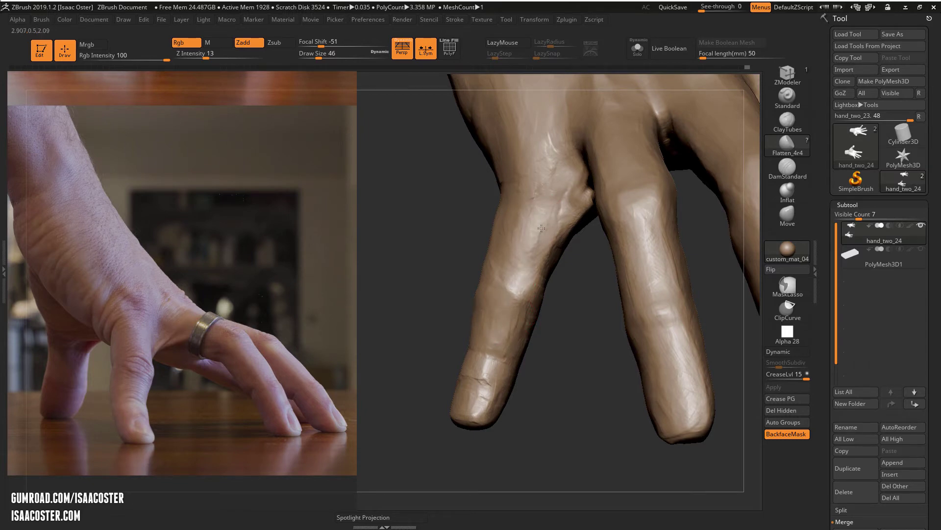
mouse_move(575, 319)
mouse_down()
mouse_move(596, 310)
mouse_move(457, 405)
mouse_up()
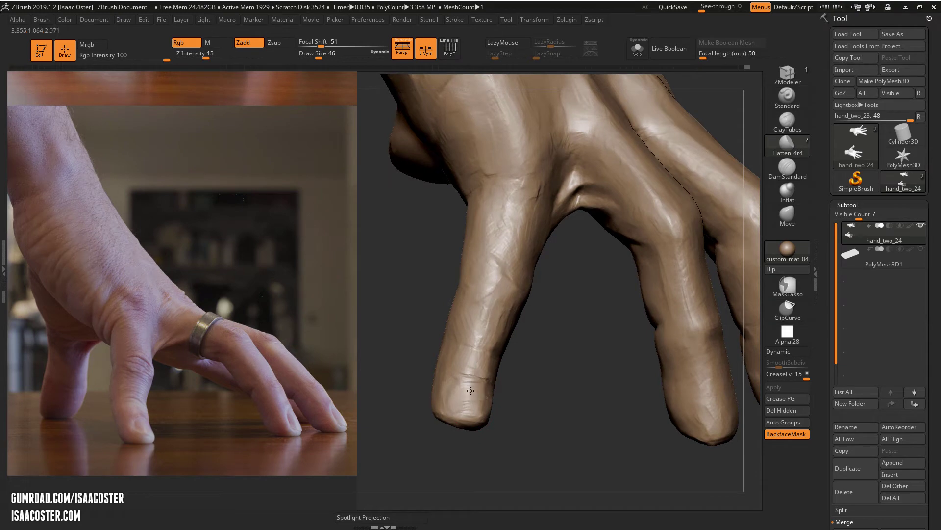
drag(494, 438, 474, 408)
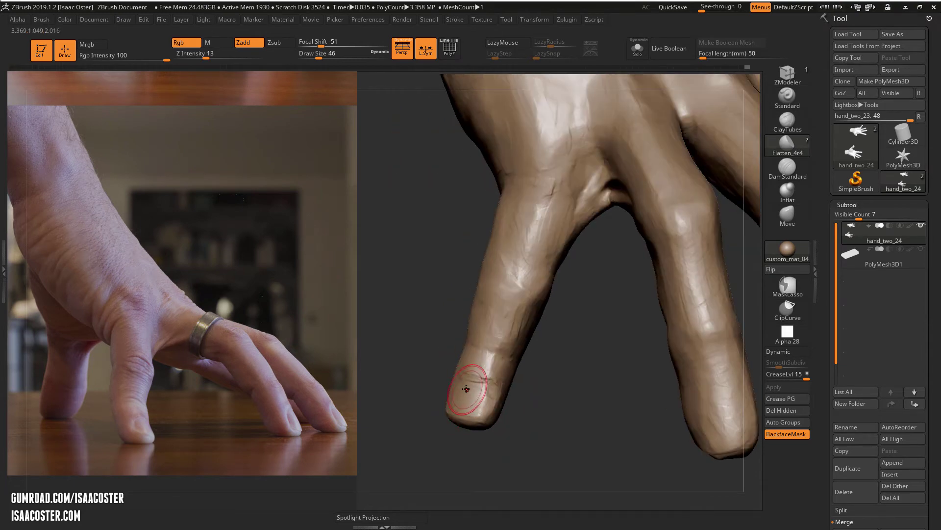
mouse_move(506, 439)
mouse_down()
mouse_move(483, 396)
mouse_move(597, 412)
mouse_move(564, 431)
mouse_move(454, 395)
mouse_up()
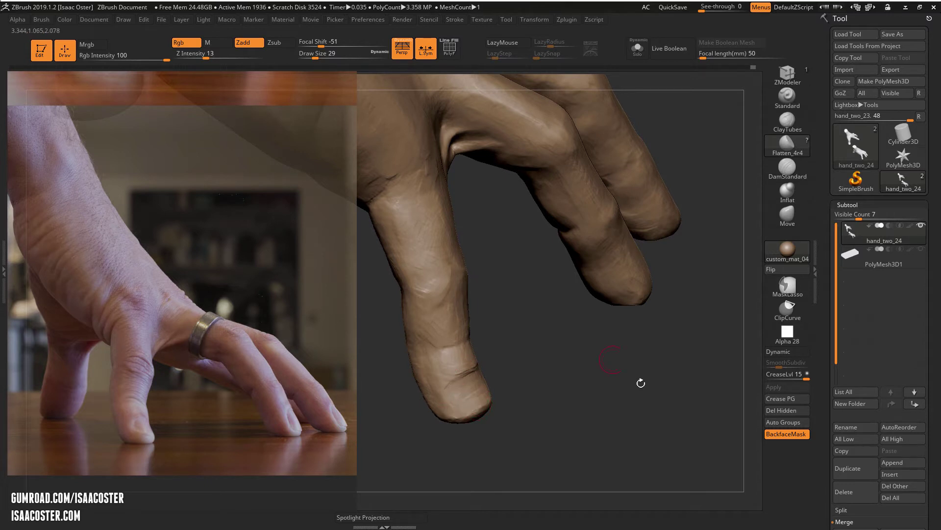
- Carve the fingernail outline into the back of the ring fingertip with the DamStandard brush at draw size 37
drag(641, 383, 575, 381)
drag(657, 328, 710, 275)
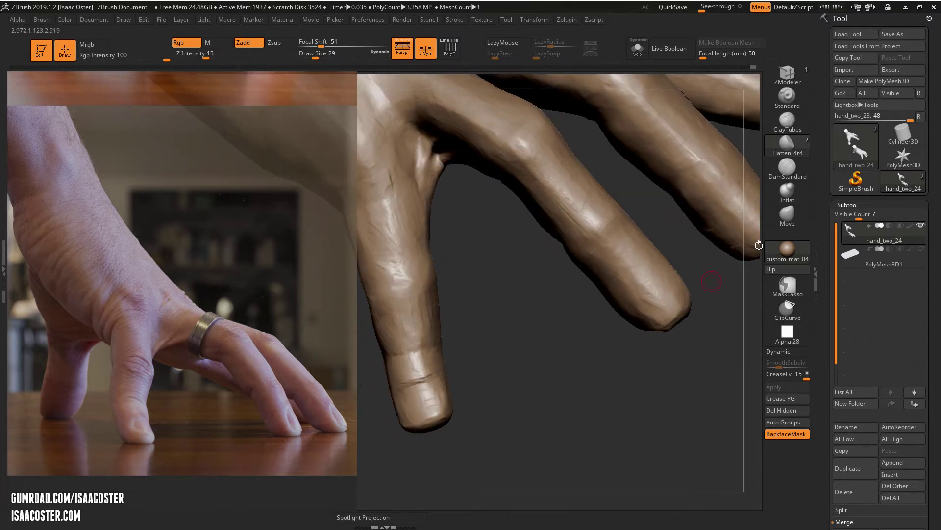
click(784, 169)
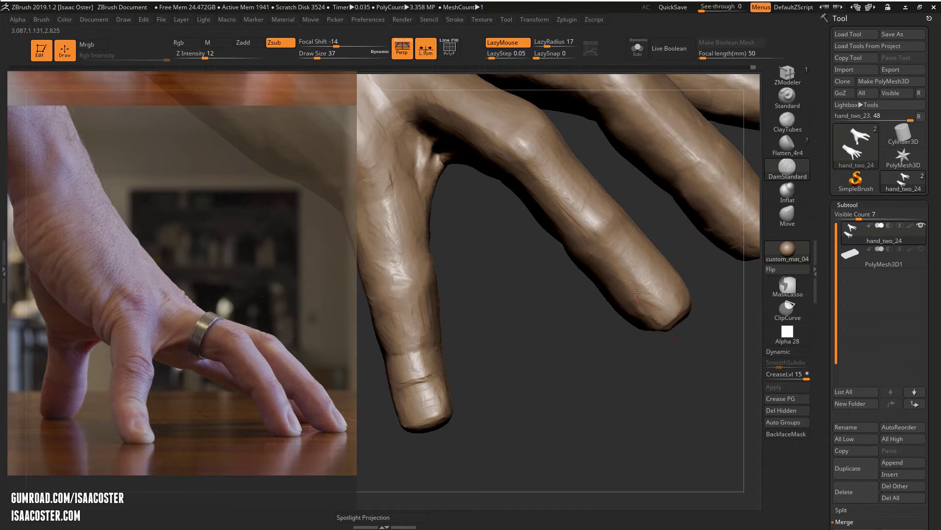
mouse_move(698, 316)
mouse_down()
mouse_move(714, 300)
mouse_move(655, 270)
mouse_up()
drag(709, 373, 680, 302)
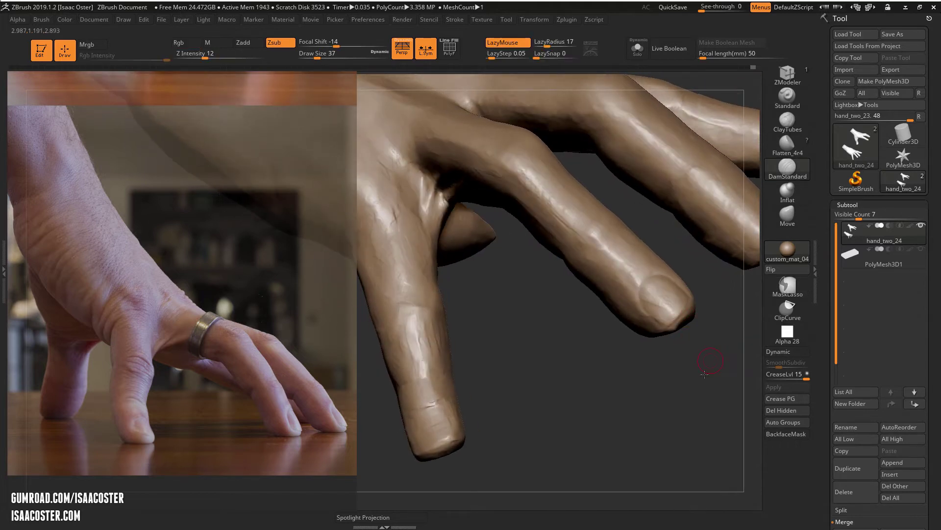
drag(705, 374, 698, 324)
mouse_move(693, 308)
mouse_down()
mouse_move(665, 271)
mouse_move(641, 310)
mouse_up()
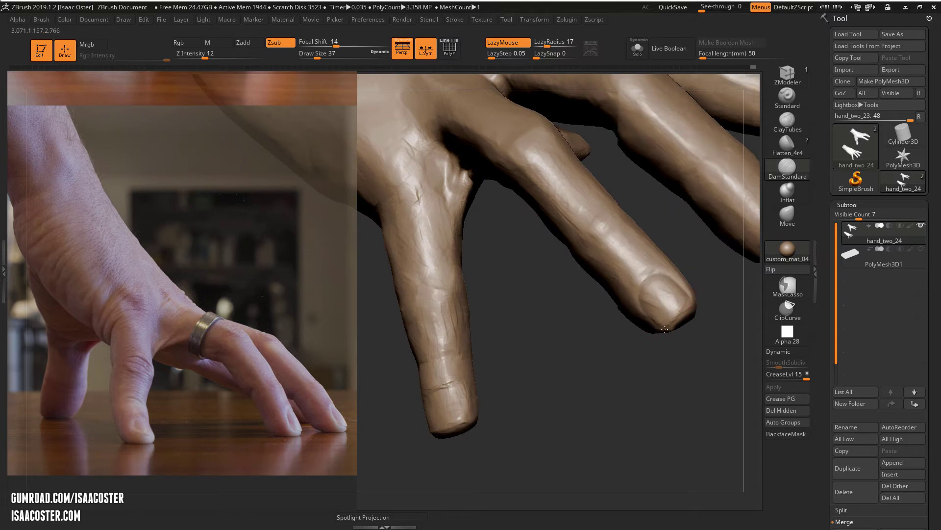
drag(599, 357, 626, 330)
drag(685, 357, 702, 284)
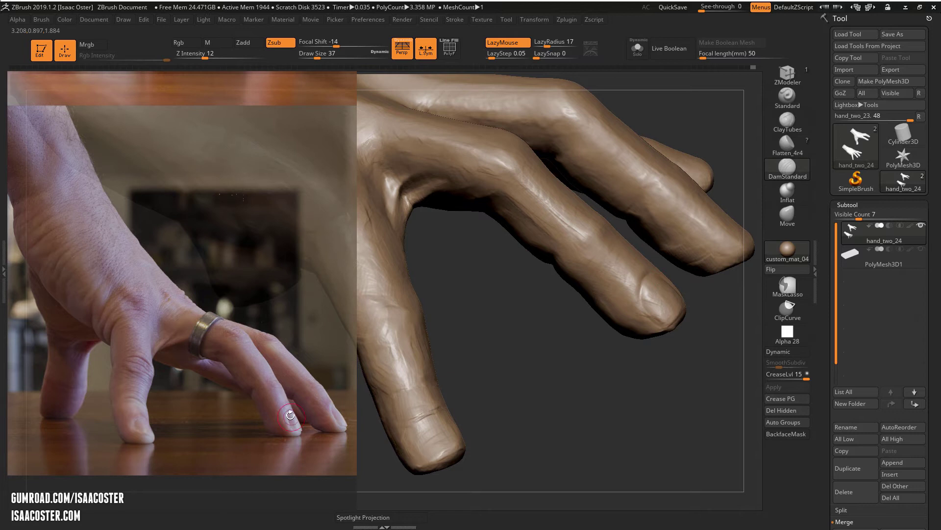
- Flatten the ring finger's nail plate and refine the surrounding fingertip planes with the Flatten_4r4 brush at draw size 37
click(780, 147)
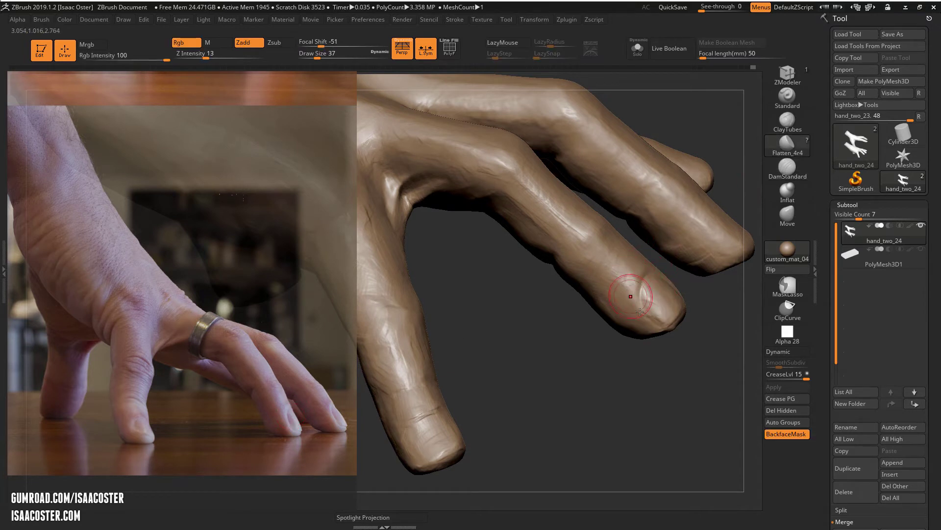
drag(633, 364, 659, 289)
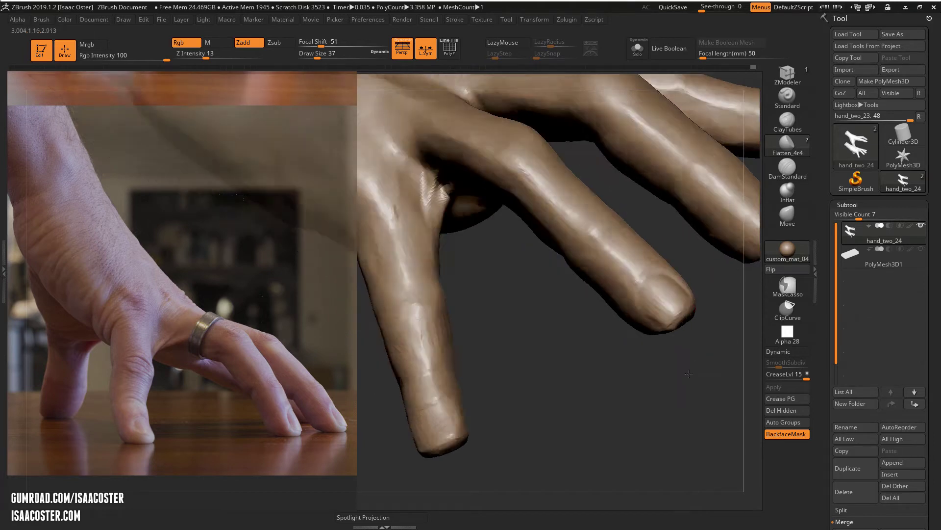
drag(688, 374, 669, 284)
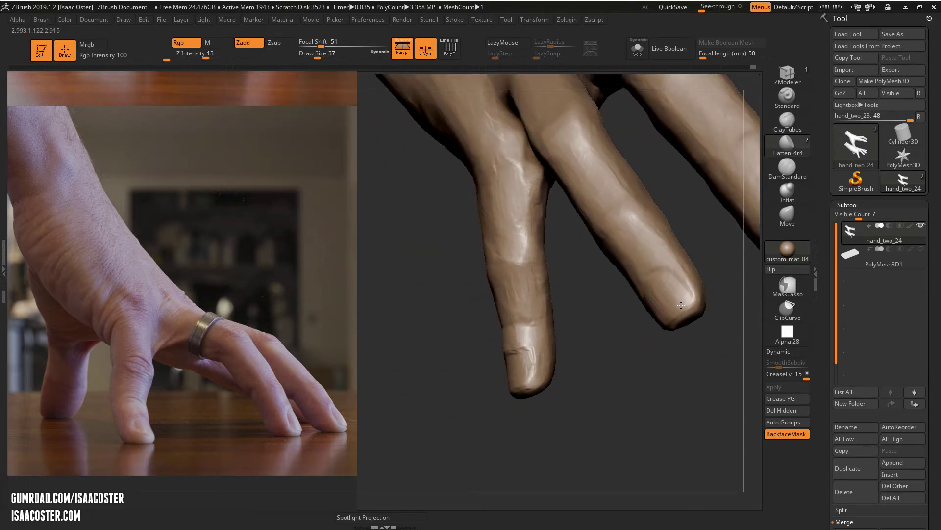
drag(671, 360, 661, 315)
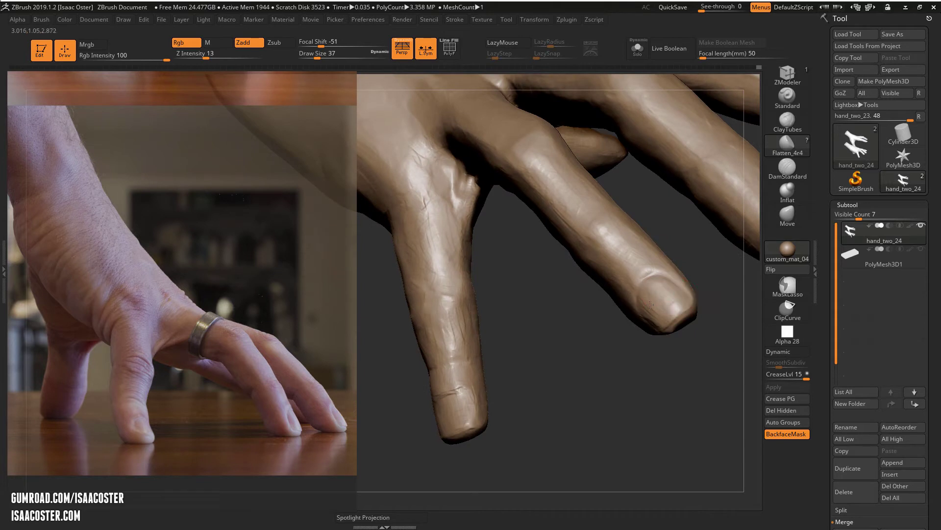
right_drag(677, 295, 645, 310)
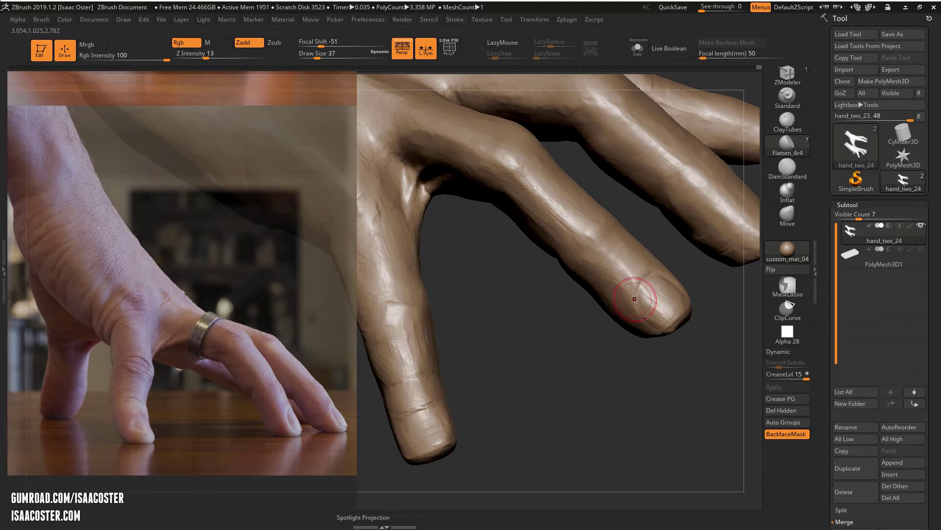
mouse_move(736, 358)
right_down()
mouse_move(712, 375)
mouse_move(671, 322)
mouse_move(668, 336)
mouse_move(696, 314)
right_up()
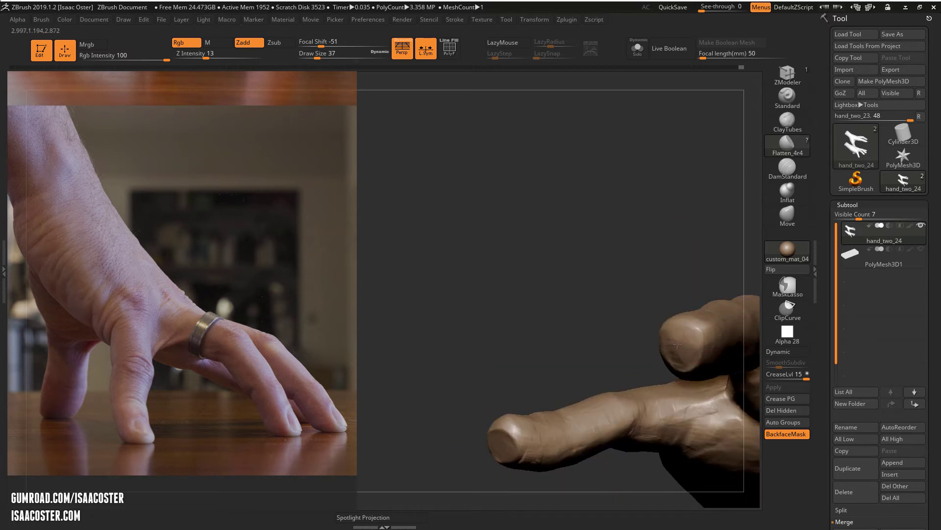
mouse_move(677, 344)
right_down()
mouse_move(654, 385)
mouse_move(604, 342)
mouse_move(650, 377)
right_up()
- Adjust the shape of the ring fingertip around its nail with the Move brush
right_drag(670, 437, 690, 440)
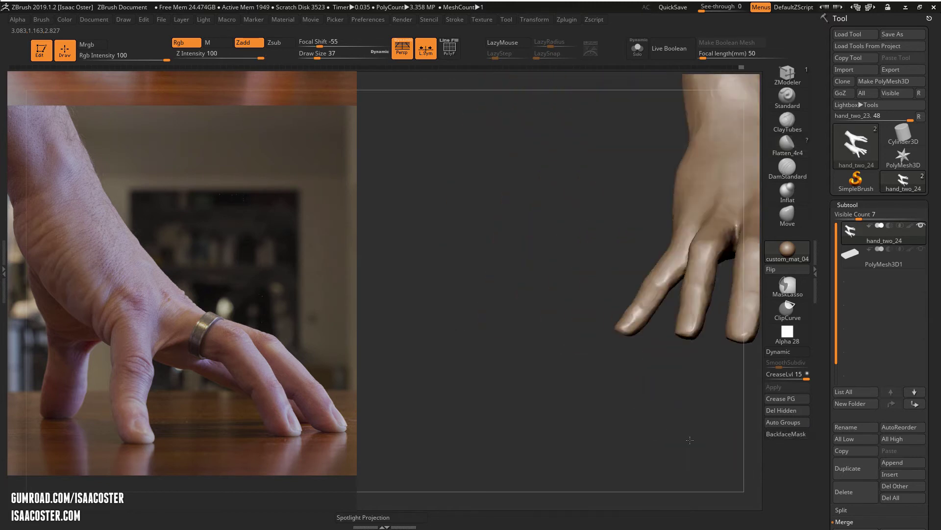
mouse_move(685, 403)
alt+right_down()
mouse_move(528, 433)
mouse_move(603, 466)
mouse_move(588, 482)
mouse_move(560, 455)
mouse_move(732, 215)
alt+right_up()
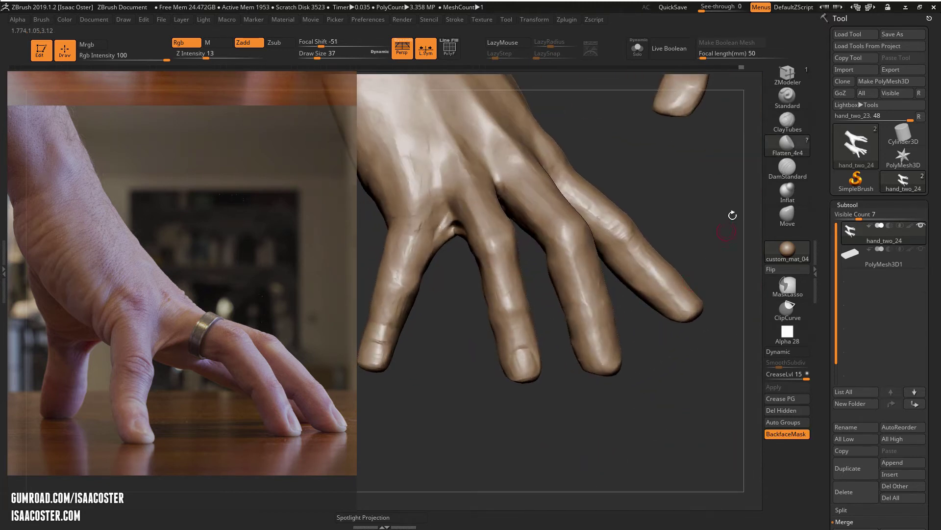
click(787, 213)
right_drag(704, 404, 626, 380)
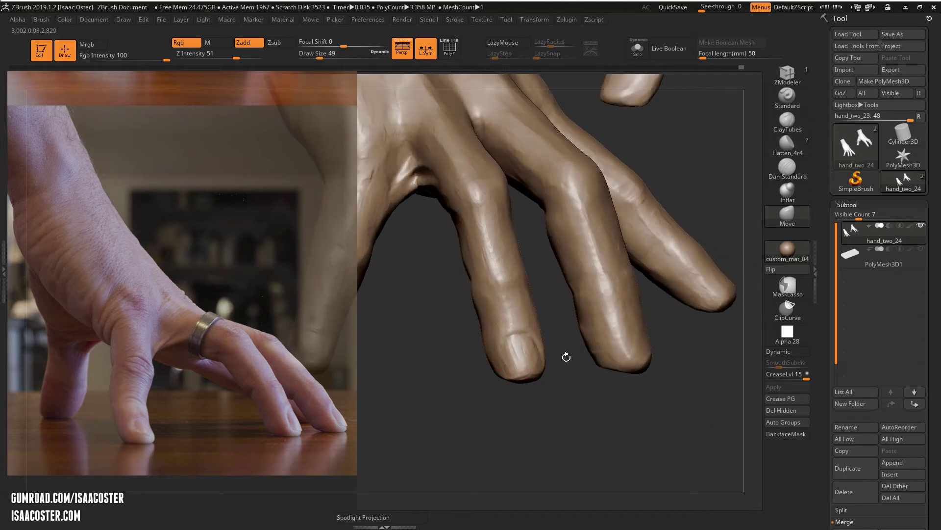
right_drag(566, 356, 511, 384)
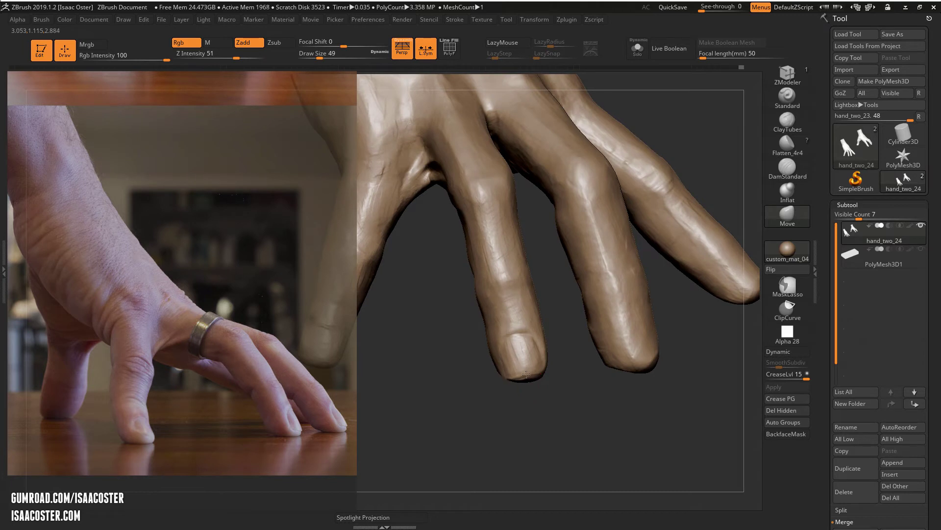
drag(527, 373, 525, 370)
key(s)
drag(515, 330, 532, 336)
mouse_move(533, 352)
right_down()
mouse_move(616, 426)
mouse_move(525, 441)
mouse_move(510, 412)
mouse_move(571, 406)
mouse_move(490, 420)
mouse_move(582, 416)
mouse_move(553, 431)
right_up()
key(bracketleft)
- Build up the nail area on the back of the little fingertip with the ClayTubes brush at draw size 35
mouse_move(467, 404)
right_down()
mouse_move(578, 412)
mouse_move(559, 421)
mouse_move(612, 353)
right_up()
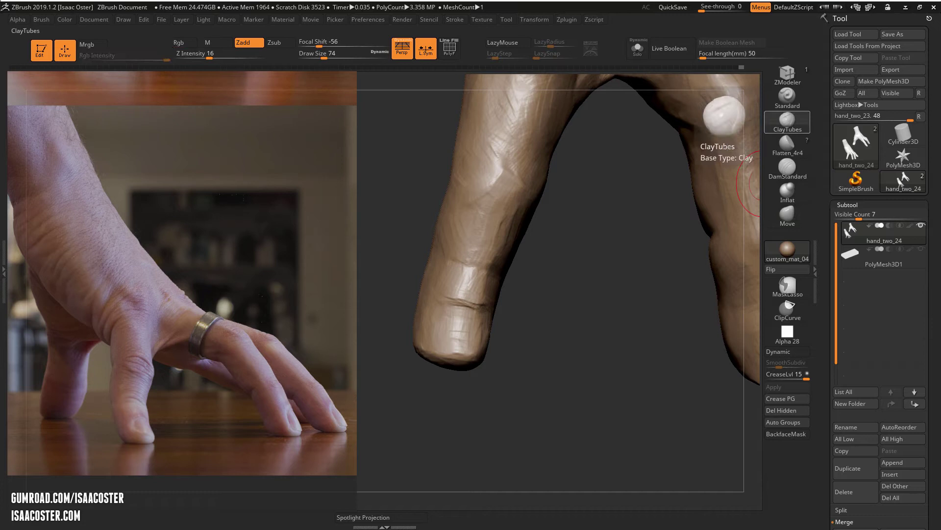
click(787, 120)
key(bracketleft)
key(bracketleft)
key(bracketleft)
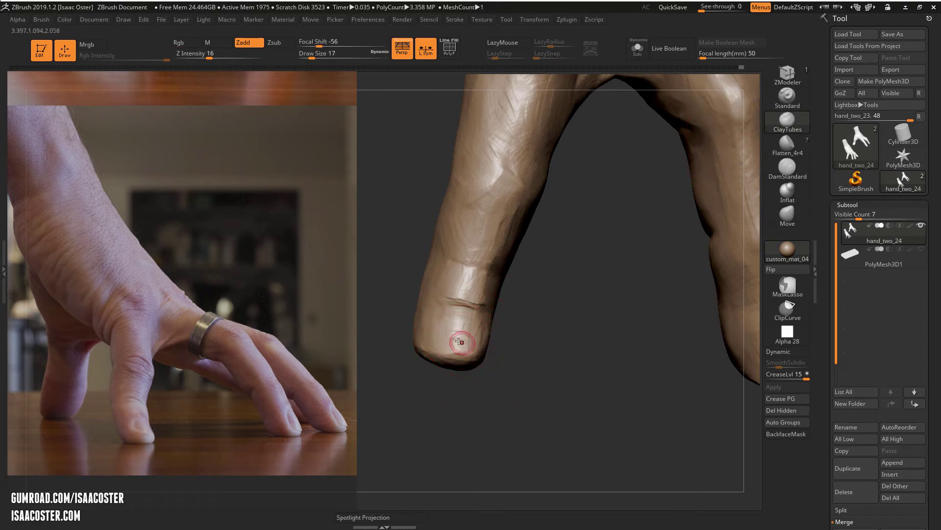
key(bracketright)
key(bracketright)
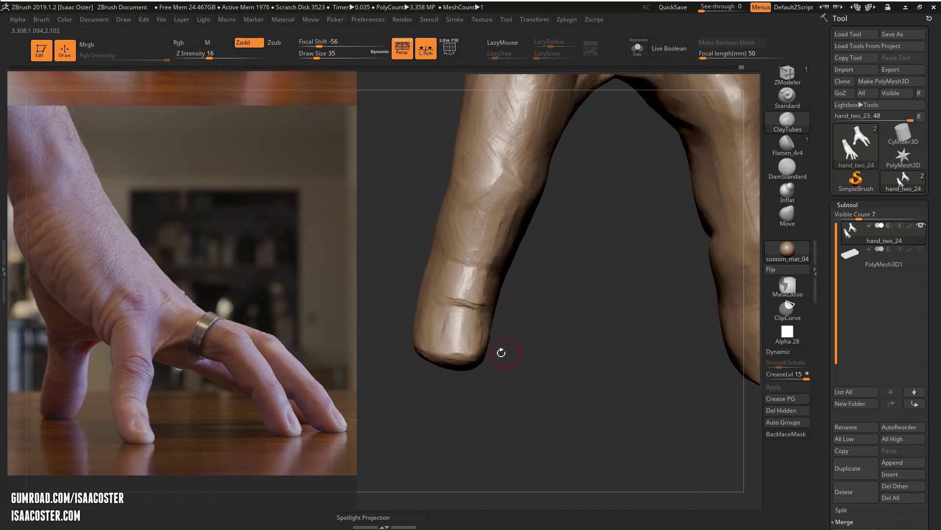
drag(500, 353, 475, 352)
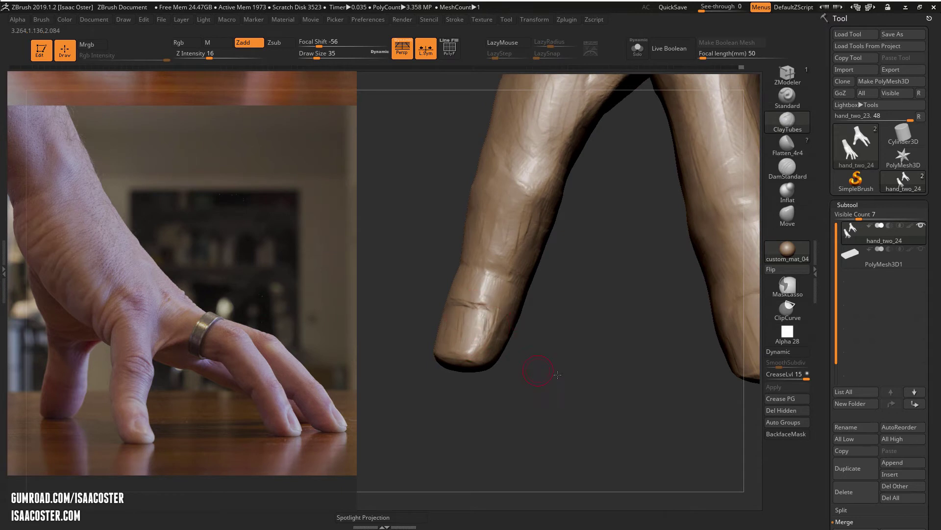
mouse_move(542, 382)
mouse_down()
mouse_move(447, 315)
mouse_move(461, 330)
mouse_up()
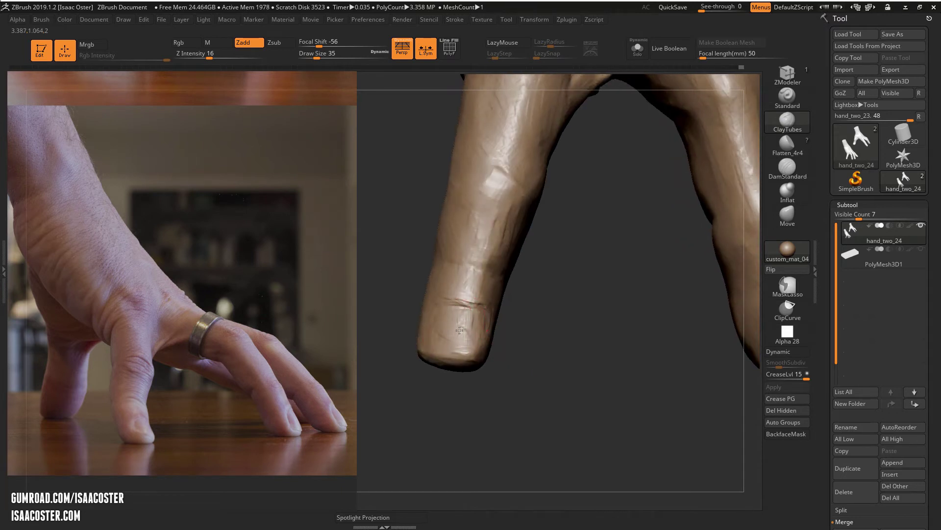
drag(541, 343, 485, 319)
- Carve the nail's side edges and the cuticle crease on the little finger with the DamStandard brush at draw size 35
click(790, 171)
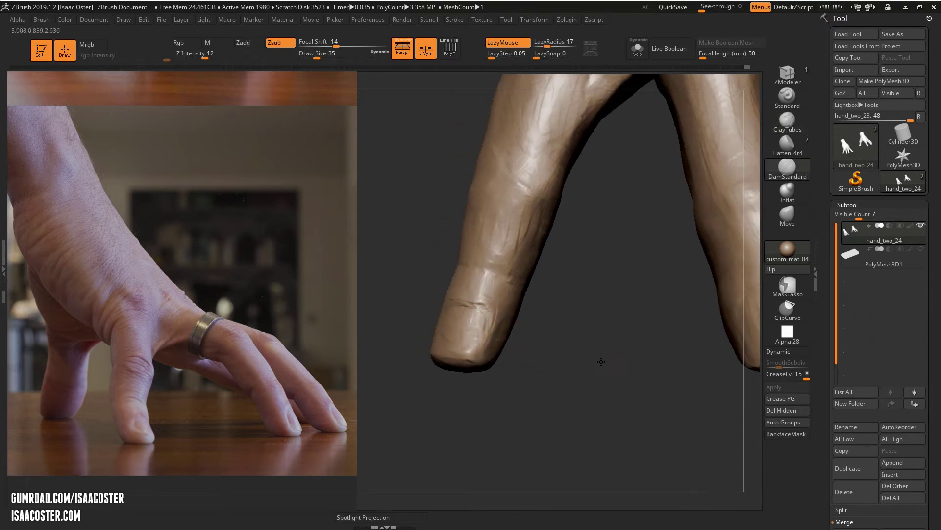
drag(602, 362, 544, 369)
drag(459, 378, 426, 366)
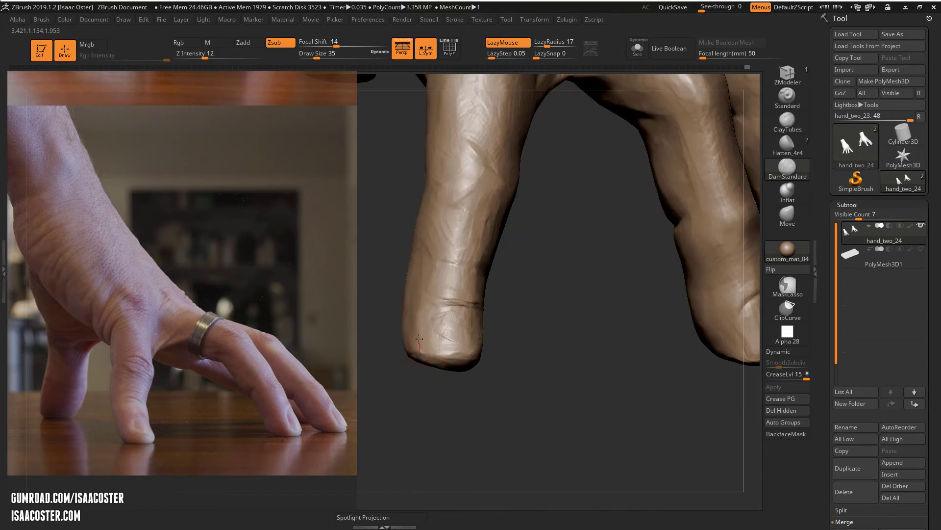
drag(441, 298, 458, 301)
drag(568, 353, 522, 364)
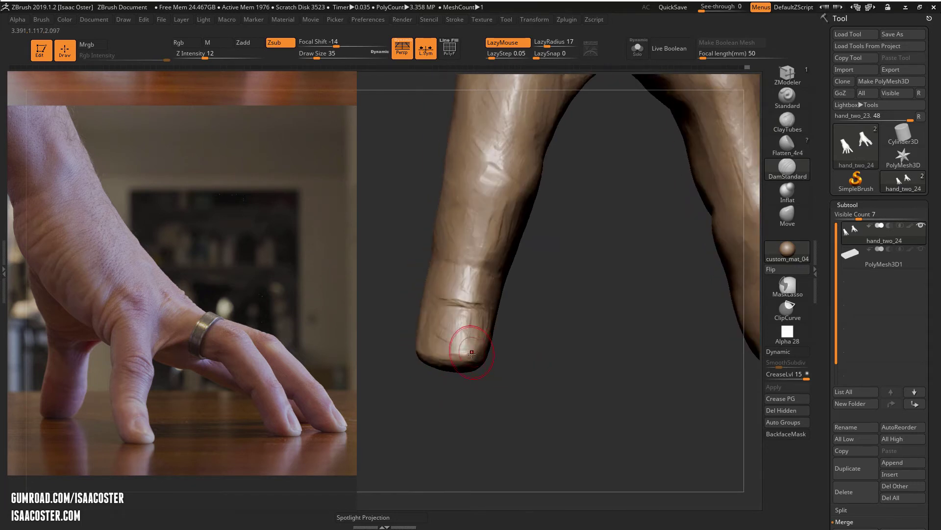
drag(462, 303, 431, 304)
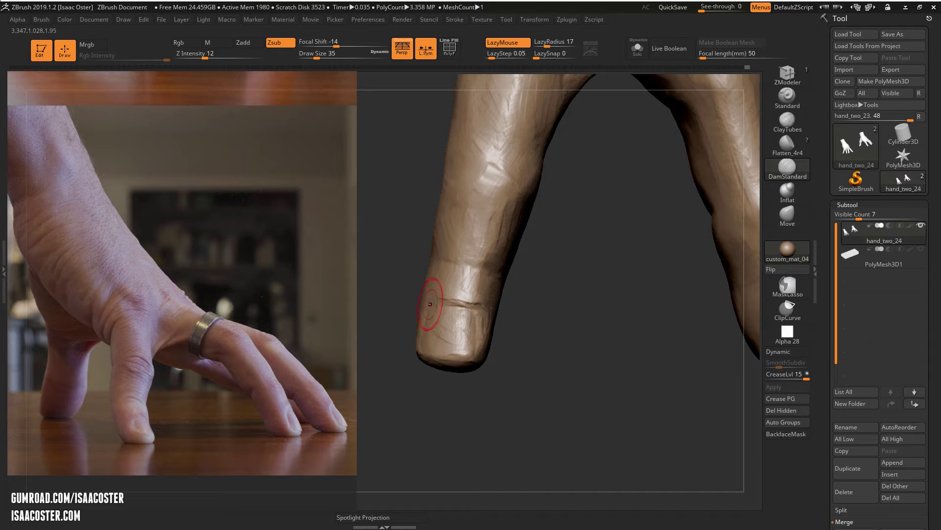
right_drag(476, 311, 478, 337)
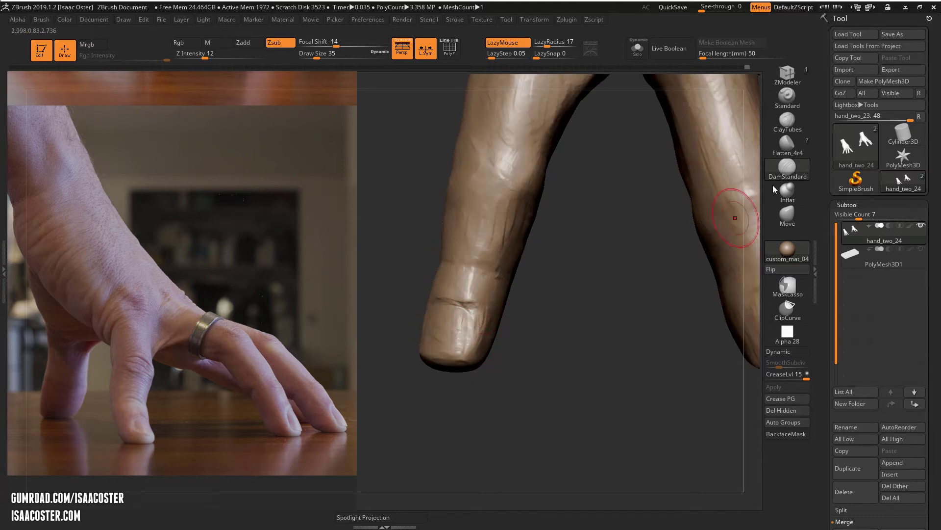
- Swell the skin around the little finger's nail crease with the Inflat brush at draw size 23
click(788, 195)
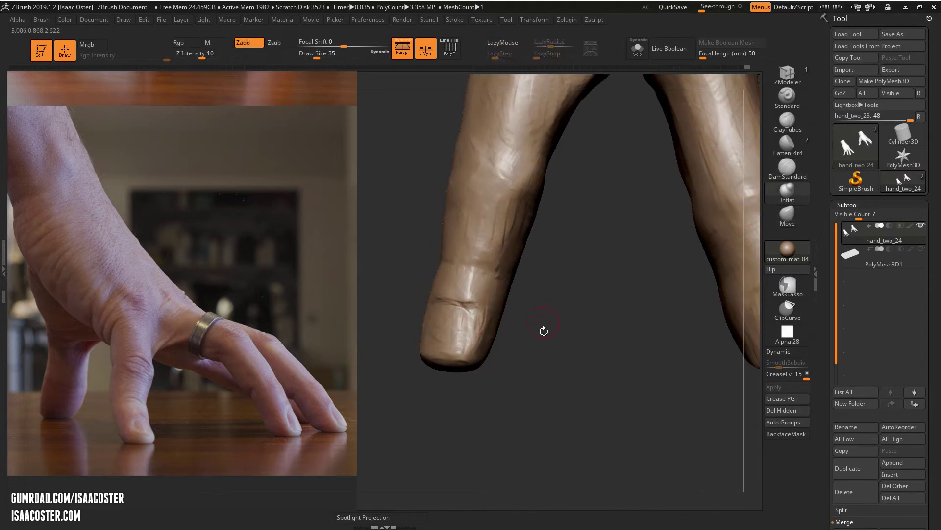
right_drag(472, 356, 407, 362)
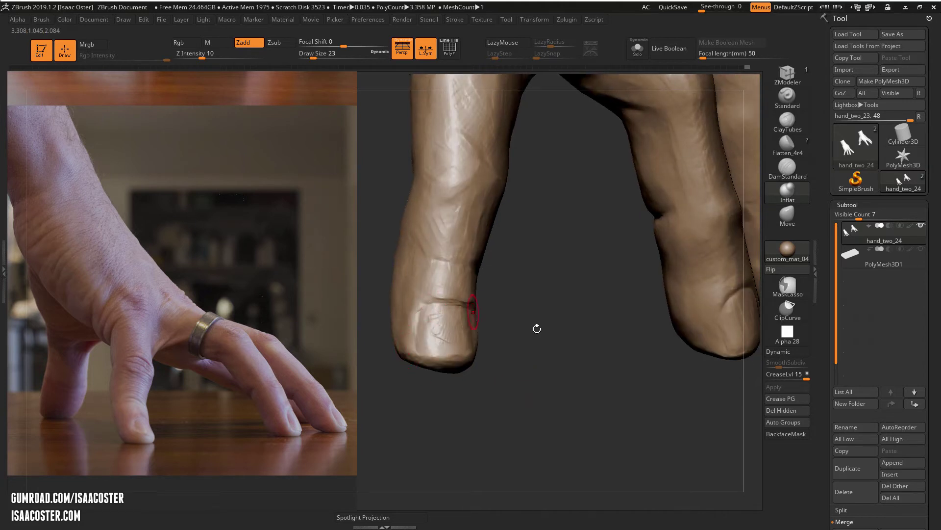
drag(558, 363, 570, 362)
- Flatten the little finger's nail plate and clean up its borders with the Flatten_4r4 brush at draw size 23
click(793, 147)
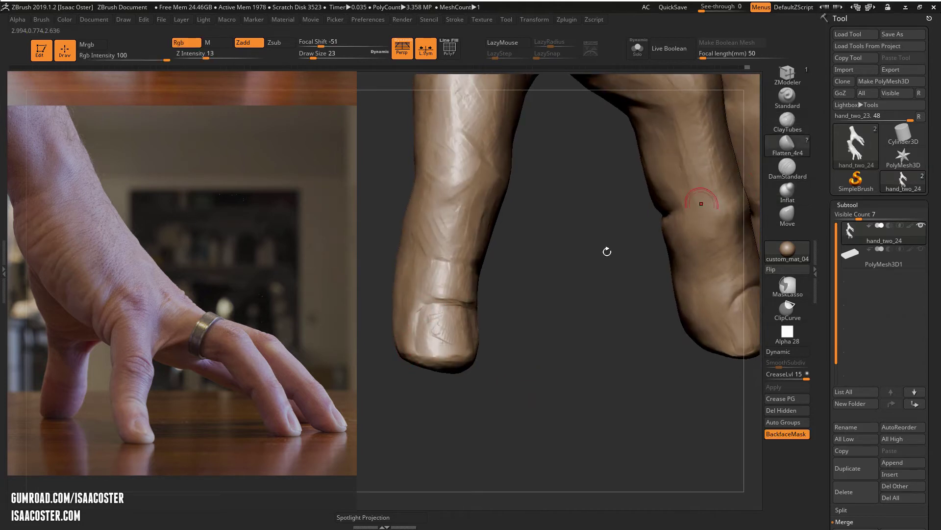
mouse_move(410, 343)
mouse_down()
mouse_move(404, 334)
mouse_move(421, 318)
mouse_move(433, 346)
mouse_up()
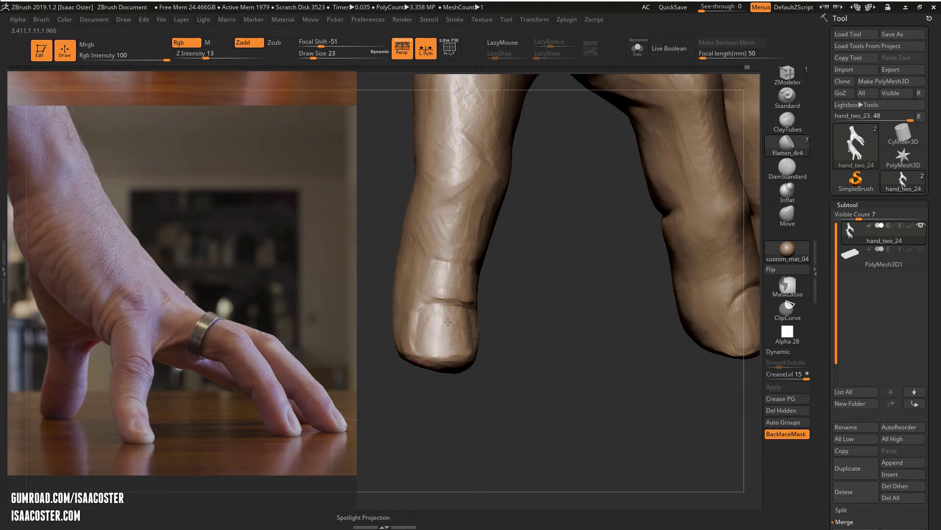
right_drag(448, 322, 458, 333)
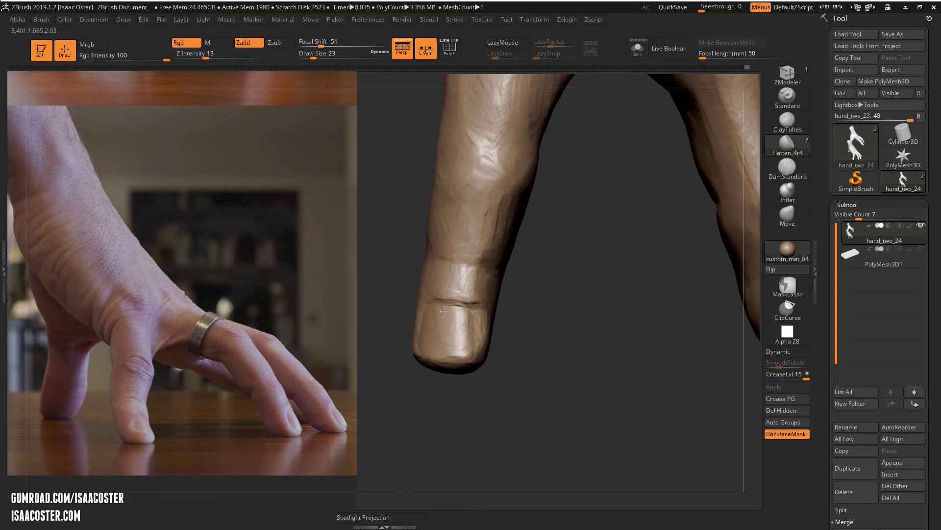
mouse_move(467, 317)
mouse_down()
mouse_move(463, 331)
mouse_move(451, 298)
mouse_up()
right_drag(471, 300, 480, 303)
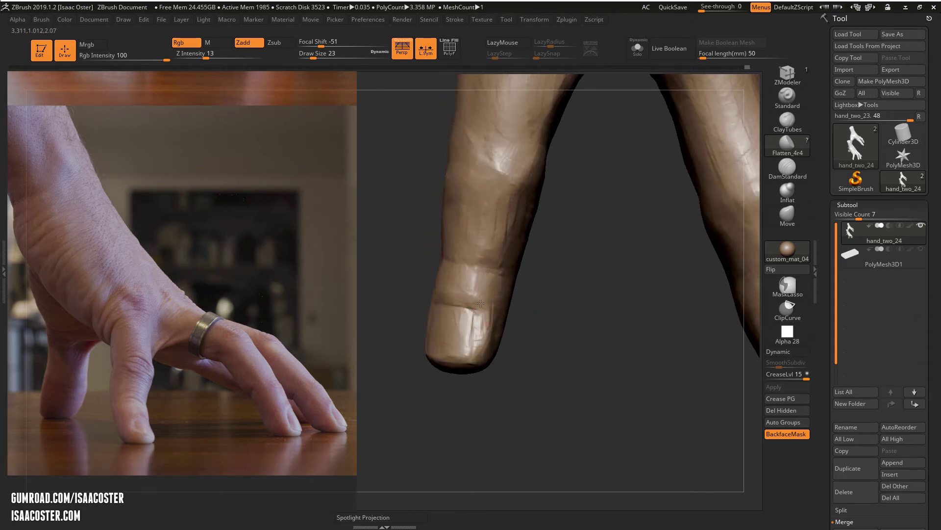
right_drag(518, 372, 500, 352)
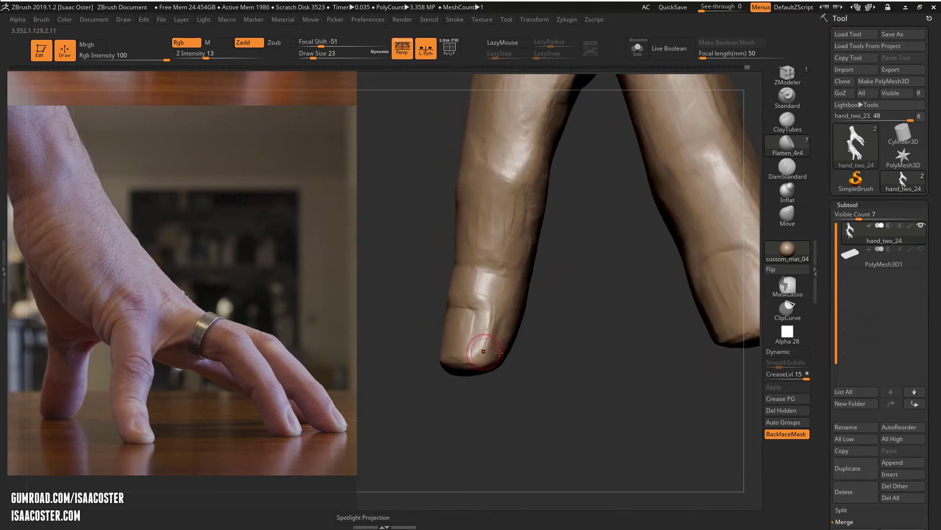
mouse_move(485, 335)
mouse_down()
mouse_move(494, 307)
mouse_move(491, 333)
mouse_move(466, 316)
mouse_move(491, 336)
mouse_up()
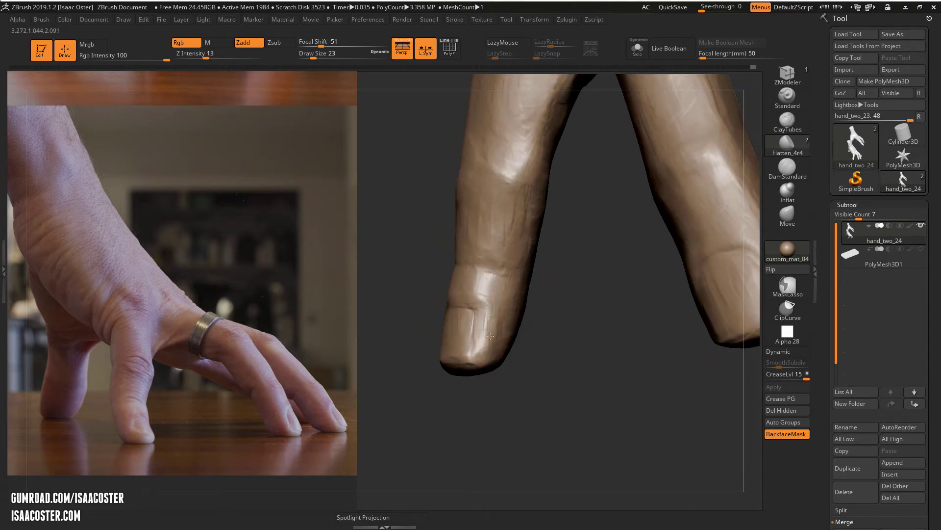
mouse_move(506, 367)
right_down()
mouse_move(493, 346)
mouse_move(647, 235)
right_up()
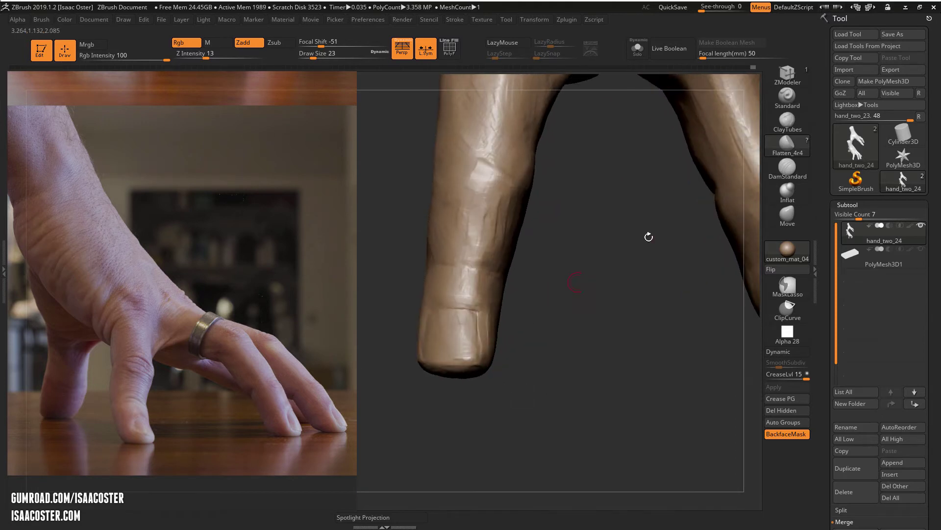
- Reshape the little finger's nail and cuticle area with the Move brush, adjusting the draw size up to 59
click(792, 211)
right_drag(641, 320, 513, 330)
key(s)
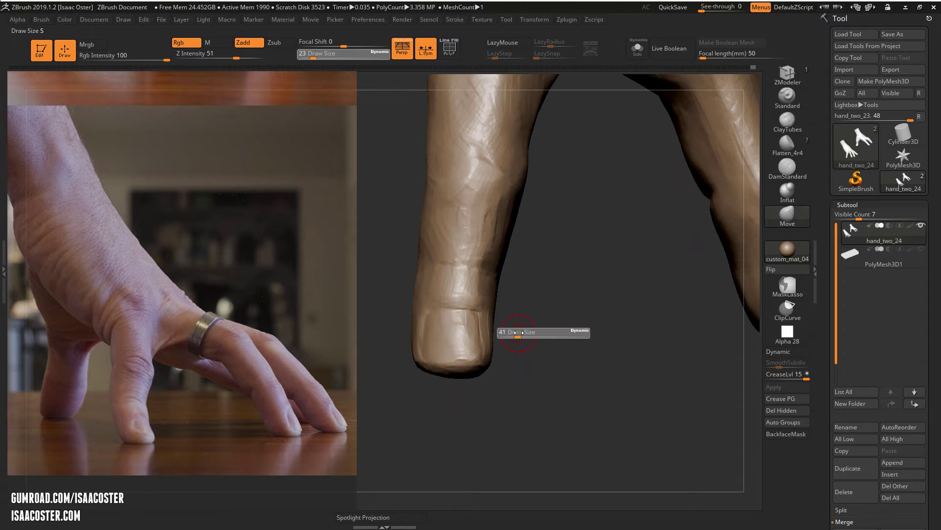
key(s)
drag(480, 327, 487, 326)
key(s)
right_drag(513, 334, 525, 333)
key(s)
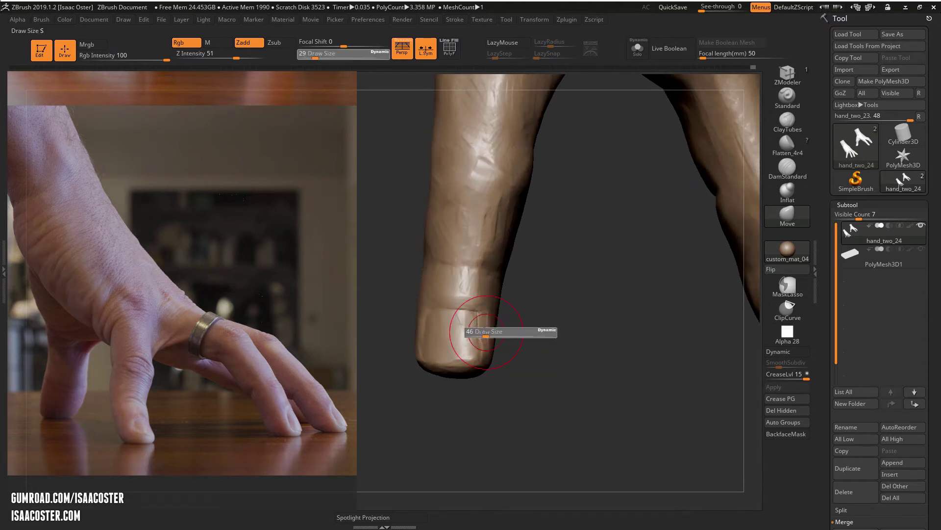
drag(484, 331, 452, 301)
key(s)
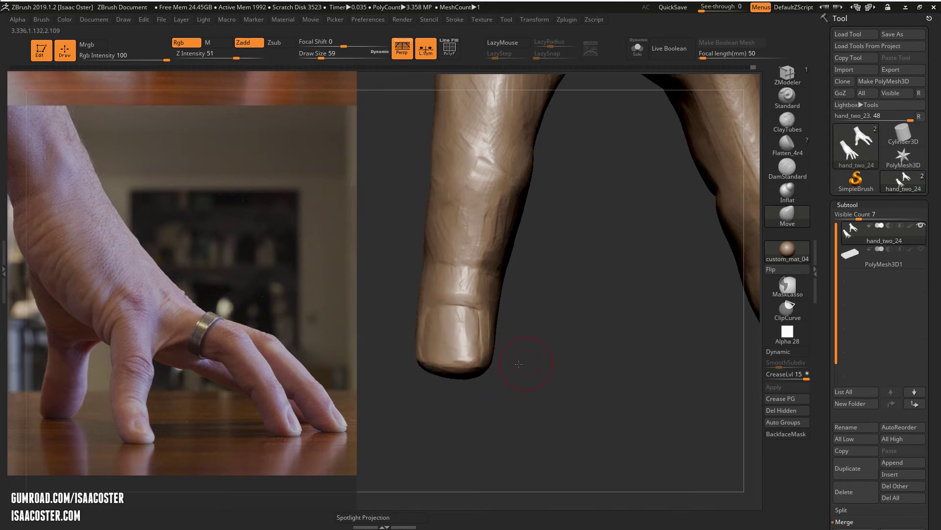
- Refine the corners and cuticle line of the little finger's nail with the Move brush at draw size 29
right_drag(518, 362, 512, 362)
key(s)
drag(469, 319, 479, 310)
key(s)
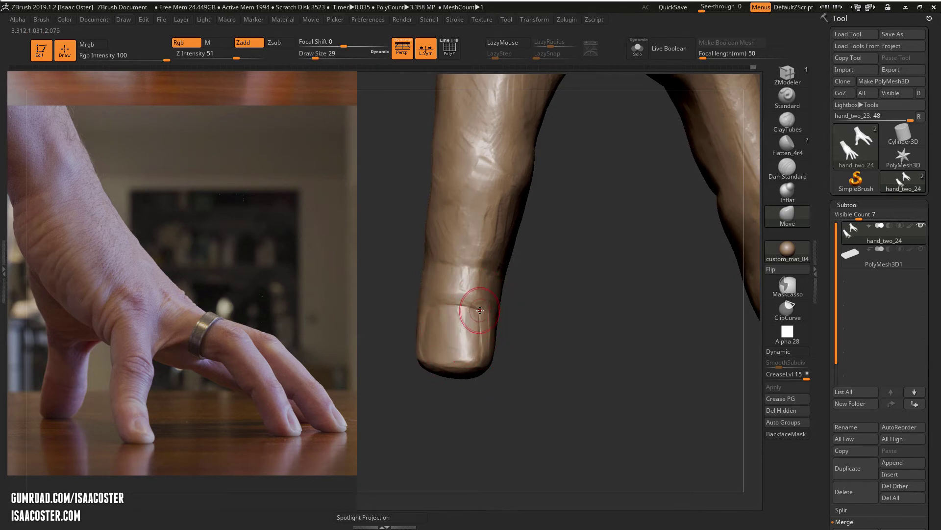
right_drag(481, 320, 453, 315)
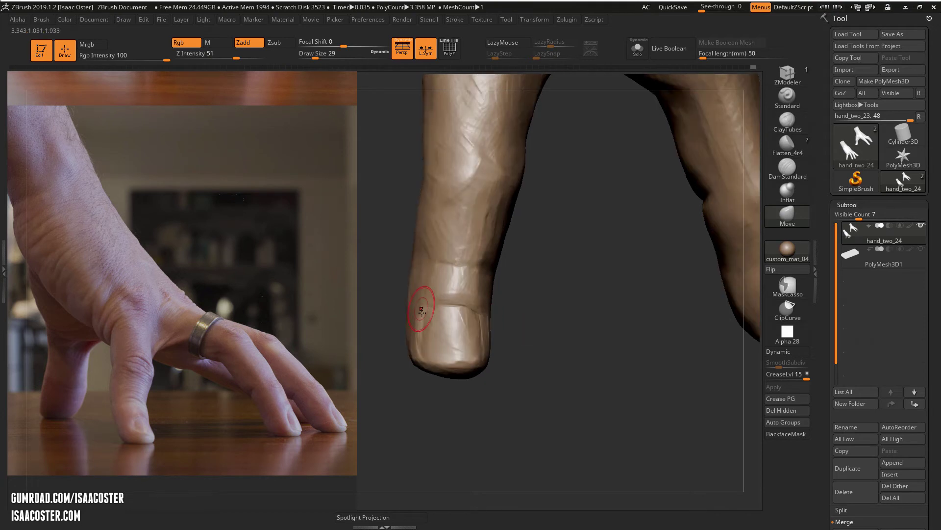
ctrl+right_drag(543, 374, 505, 299)
mouse_move(504, 298)
mouse_down()
mouse_move(536, 392)
mouse_move(525, 441)
mouse_move(431, 388)
mouse_up()
- Adjust the silhouette of the little fingertip from several angles with the Move brush at draw sizes 49 and 41
key(s)
key(s)
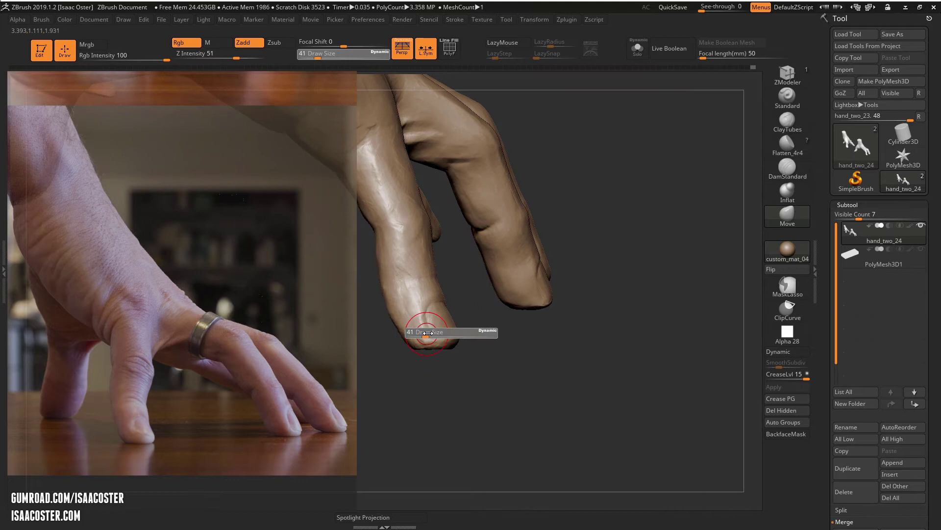
drag(425, 331, 429, 331)
mouse_move(469, 350)
right_down()
mouse_move(436, 344)
mouse_move(447, 340)
right_up()
key(s)
drag(451, 339, 449, 339)
mouse_move(497, 385)
right_down()
mouse_move(464, 347)
mouse_move(461, 357)
right_up()
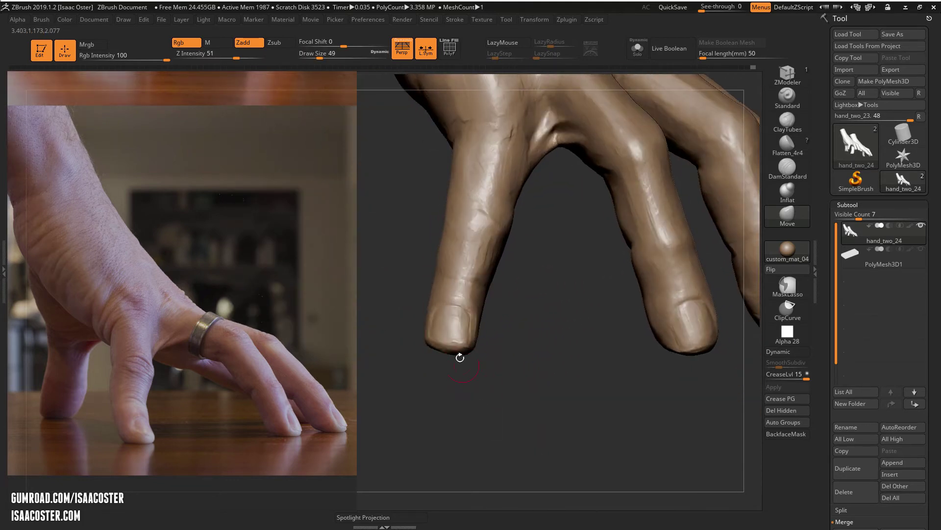
key(s)
drag(462, 368, 468, 367)
right_drag(468, 367, 461, 350)
key(s)
drag(465, 343, 465, 341)
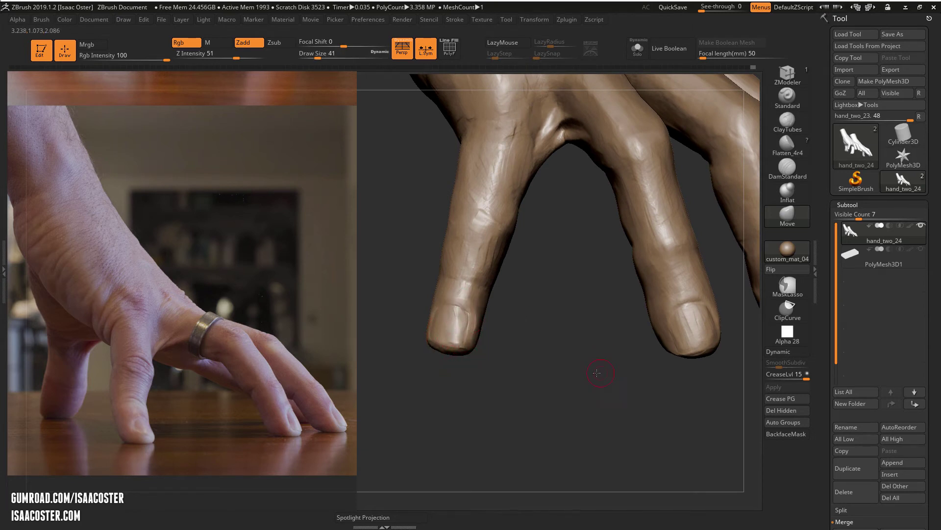
- Sharpen the borders of the ring finger's nail with the DamStandard brush at draw size 41
alt+drag(596, 373, 509, 425)
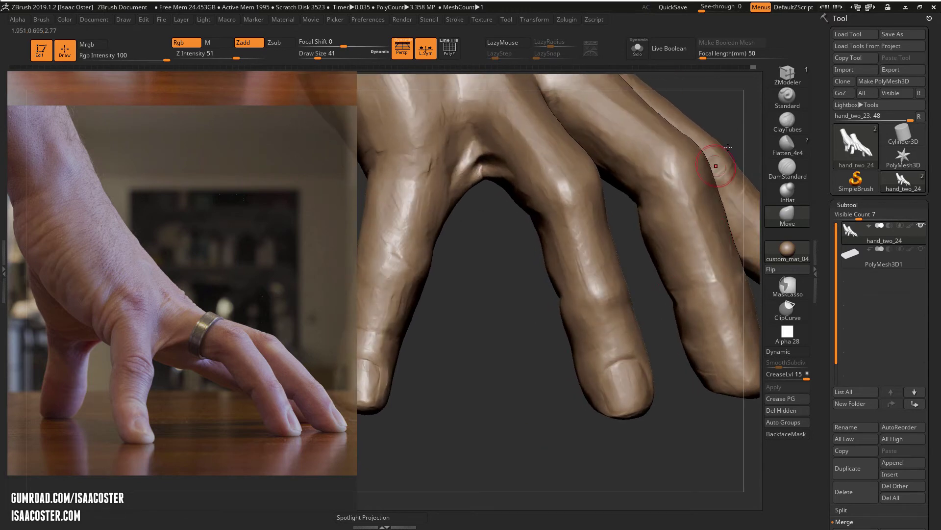
click(786, 170)
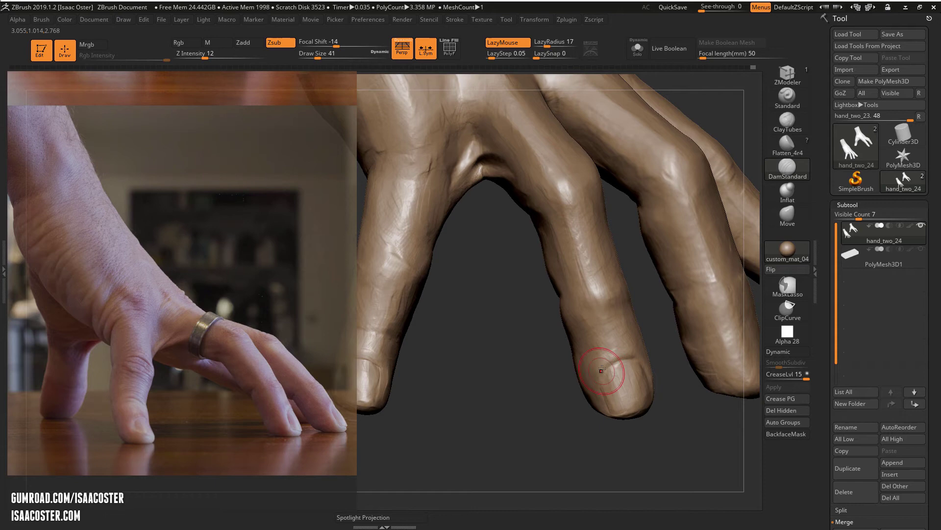
right_drag(603, 393, 613, 386)
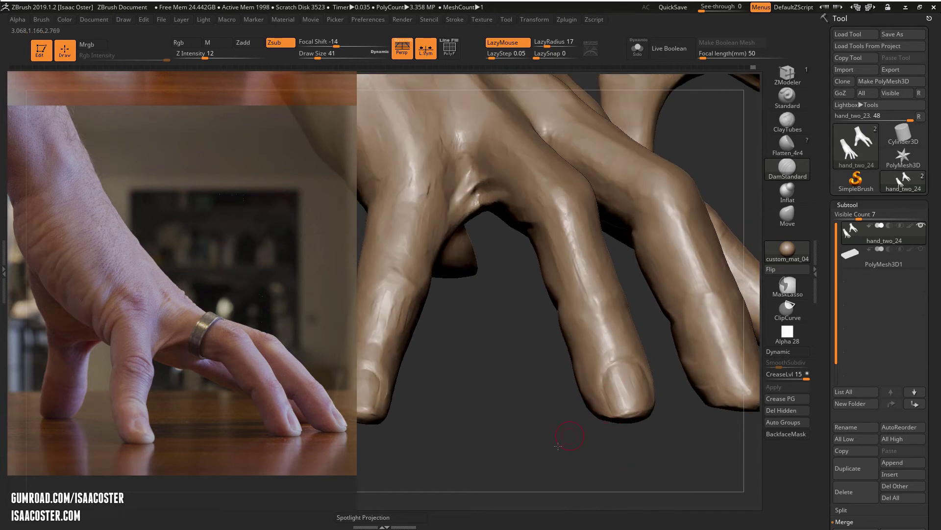
drag(558, 446, 538, 465)
drag(642, 361, 647, 375)
drag(674, 434, 687, 418)
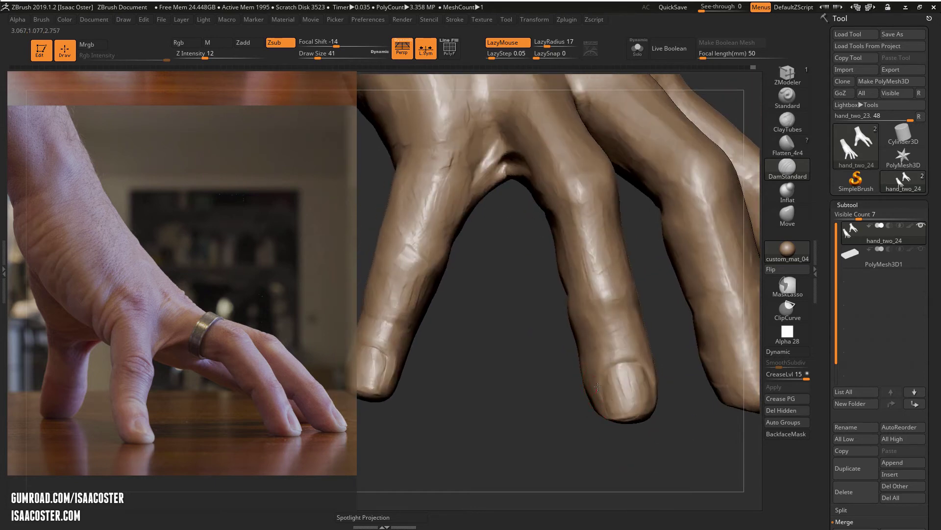
mouse_move(590, 443)
mouse_down()
mouse_move(613, 451)
mouse_move(605, 449)
mouse_move(628, 444)
mouse_move(596, 407)
mouse_move(609, 409)
mouse_up()
drag(613, 453, 594, 458)
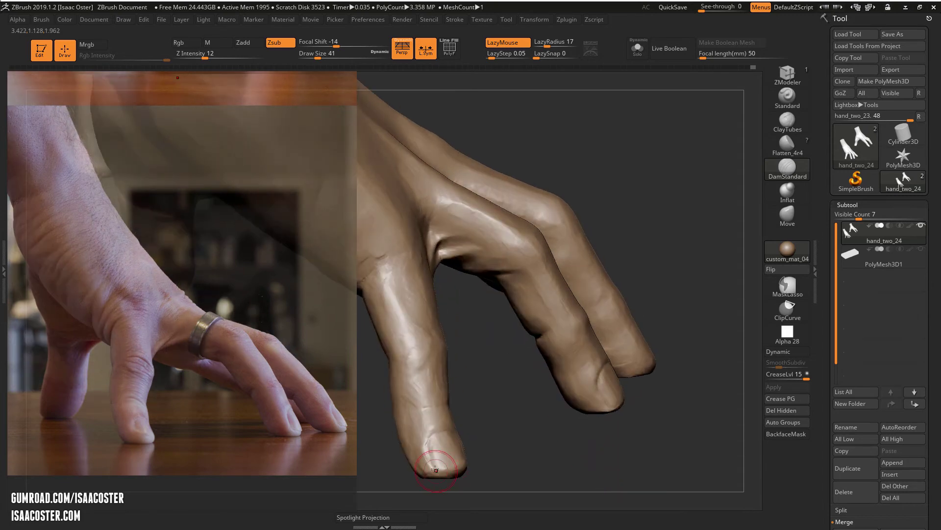
drag(518, 422, 483, 420)
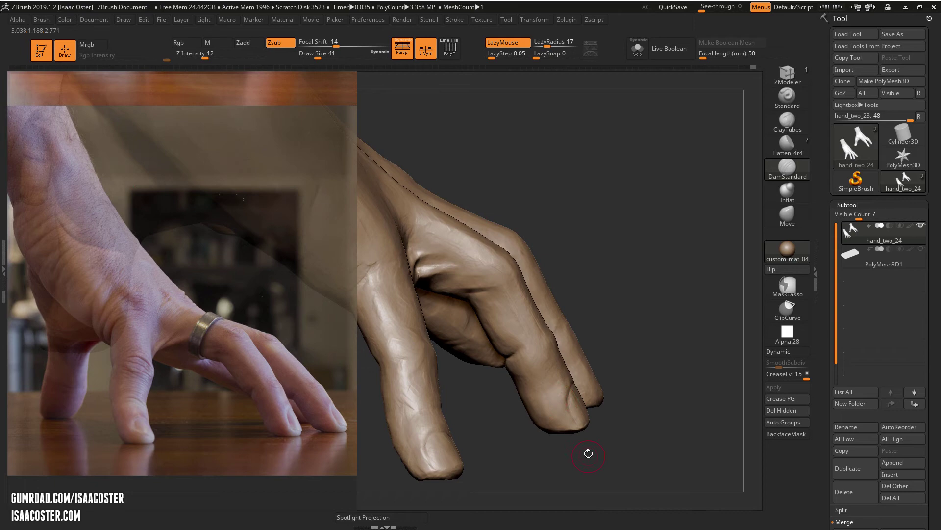
drag(586, 452, 622, 464)
- Build up the sides of the ring and middle fingertips with the ClayTubes brush at draw size 39
mouse_move(628, 389)
mouse_down()
mouse_move(616, 335)
mouse_move(745, 178)
mouse_move(606, 216)
mouse_up()
click(787, 124)
key(s)
drag(519, 338, 518, 338)
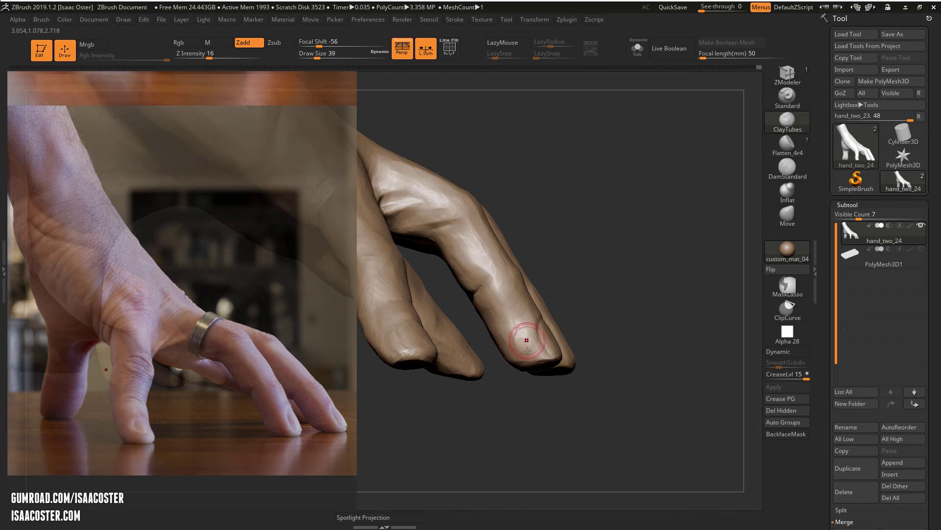
drag(551, 426, 515, 371)
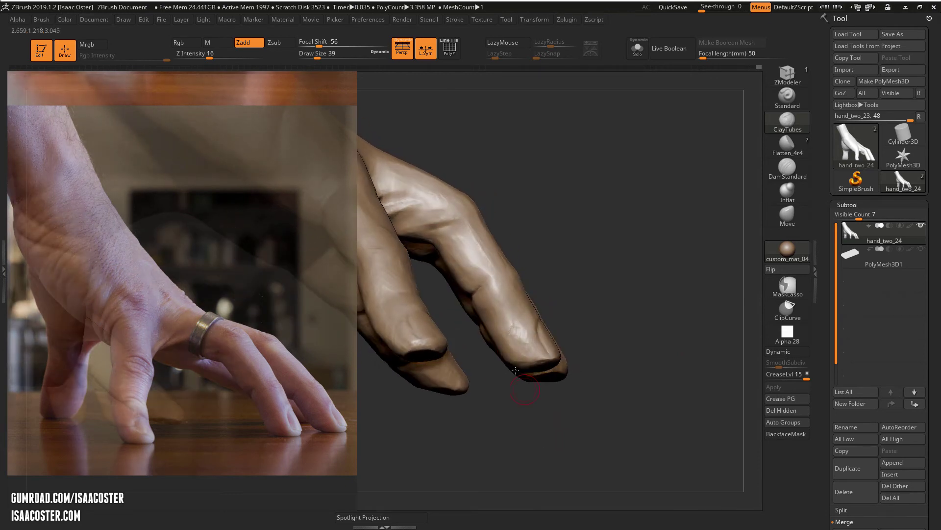
drag(568, 412, 485, 430)
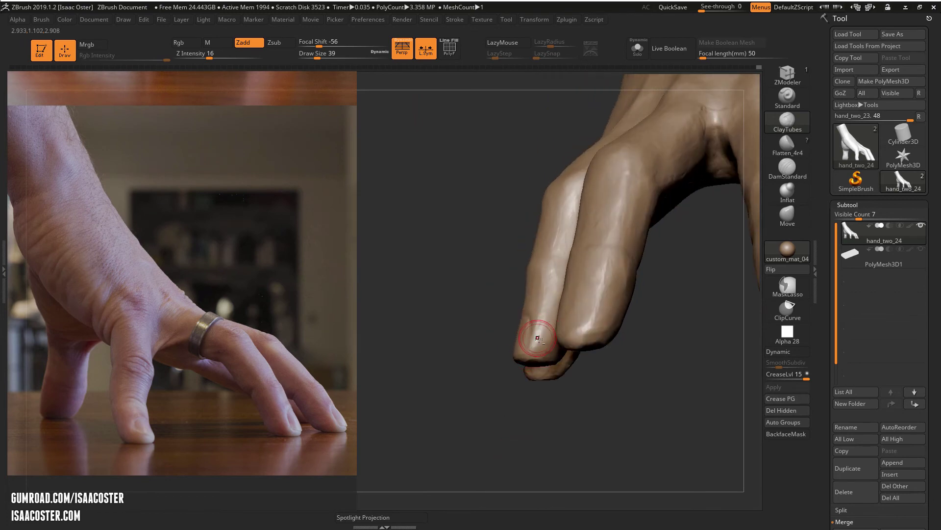
mouse_move(541, 327)
right_down()
mouse_move(578, 394)
mouse_move(611, 408)
mouse_move(594, 426)
mouse_move(631, 272)
right_up()
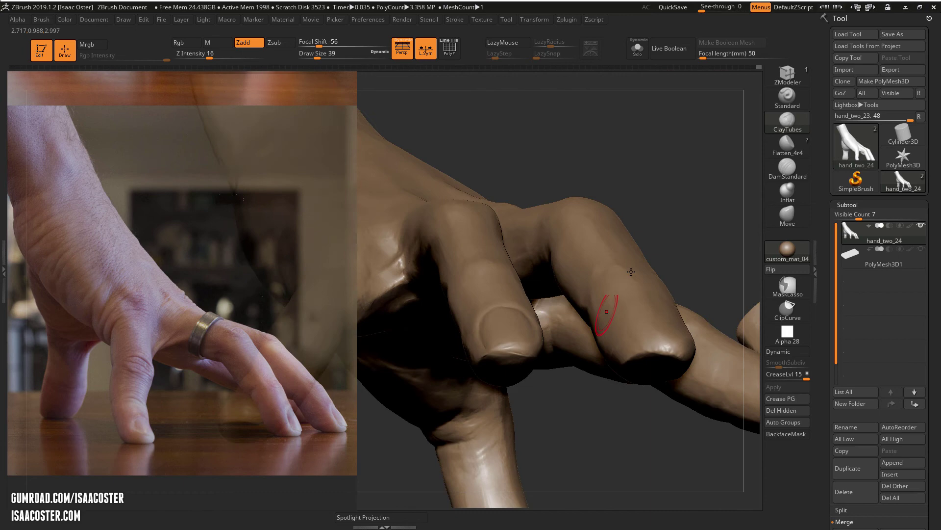
- Carve the side edge and free edge of the ring finger's nail with the DamStandard brush at draw size 37
click(787, 167)
right_drag(686, 368, 591, 475)
key(s)
click(533, 374)
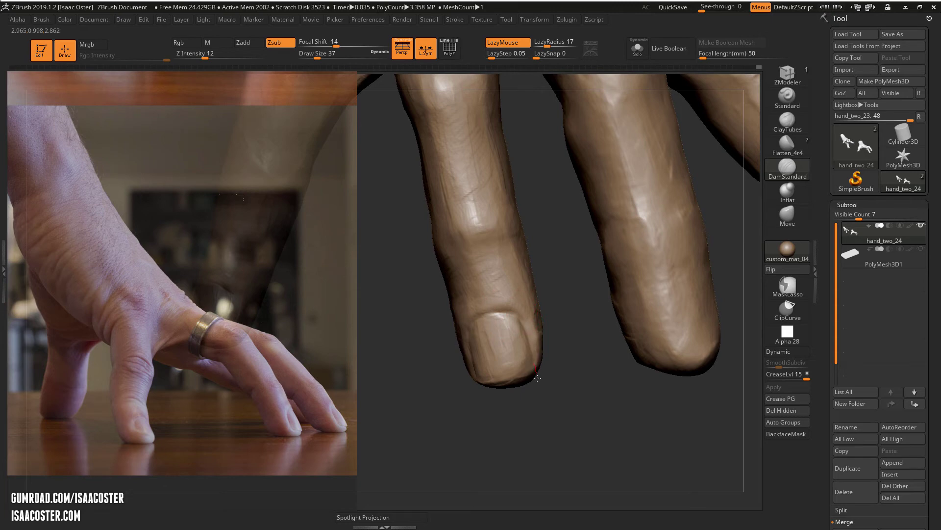
mouse_move(537, 378)
right_down()
mouse_move(530, 354)
mouse_move(535, 370)
right_up()
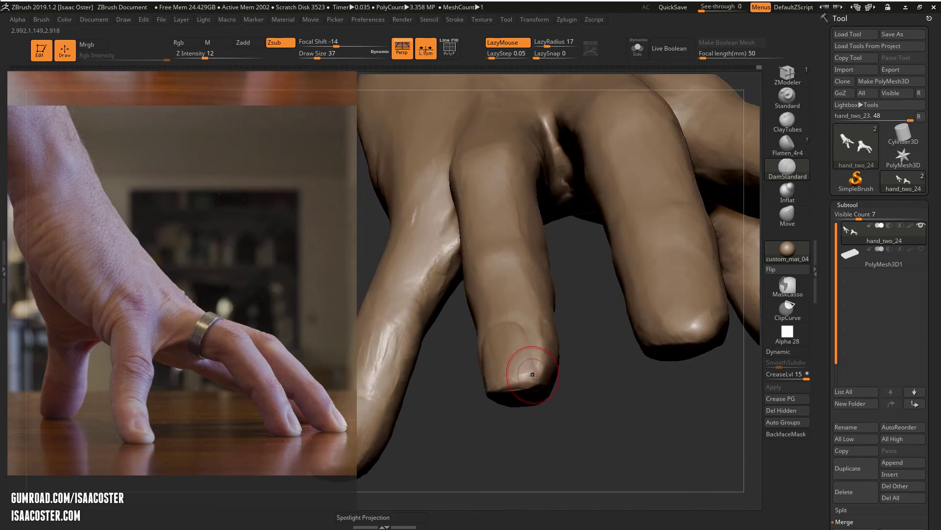
mouse_move(571, 436)
right_down()
mouse_move(576, 392)
mouse_move(603, 458)
mouse_move(563, 479)
mouse_move(569, 396)
mouse_move(584, 387)
right_up()
drag(585, 387, 581, 383)
mouse_move(550, 426)
mouse_down()
mouse_move(519, 437)
mouse_move(557, 435)
mouse_move(549, 439)
mouse_up()
- Carve the cuticle crease, side edges and free edge of the middle finger's nail with the DamStandard brush at draw size 37
right_drag(549, 440, 609, 336)
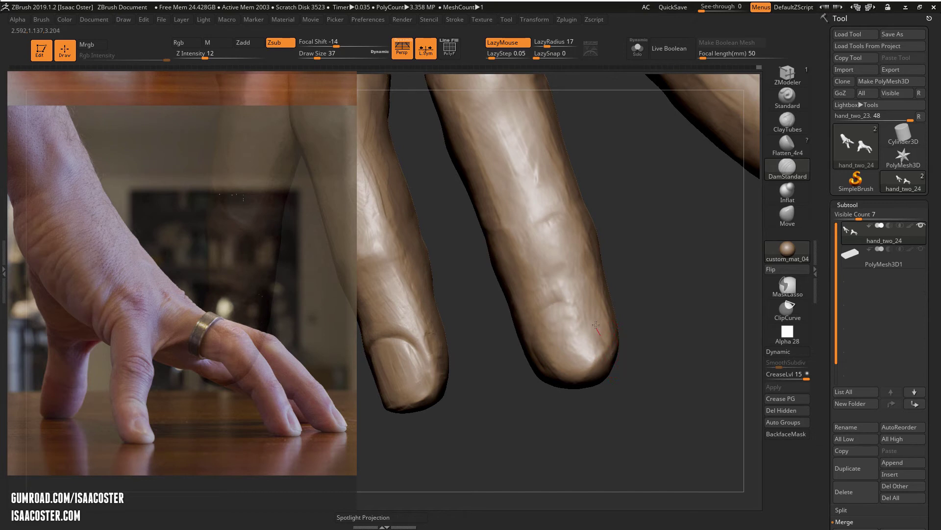
mouse_move(581, 297)
mouse_down()
mouse_move(539, 308)
mouse_move(551, 305)
mouse_up()
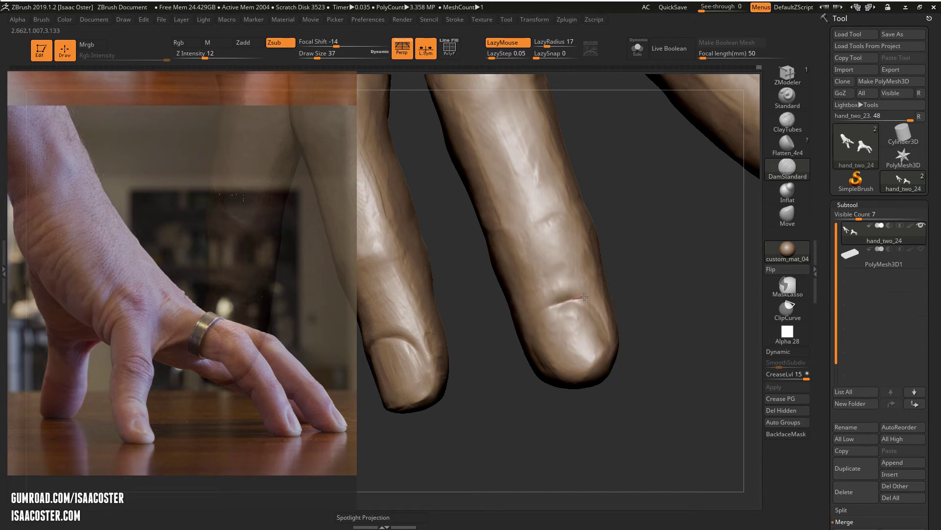
mouse_move(546, 427)
mouse_down()
mouse_move(547, 315)
mouse_move(536, 316)
mouse_move(554, 387)
mouse_move(581, 409)
mouse_up()
drag(586, 300, 602, 321)
drag(643, 387, 609, 336)
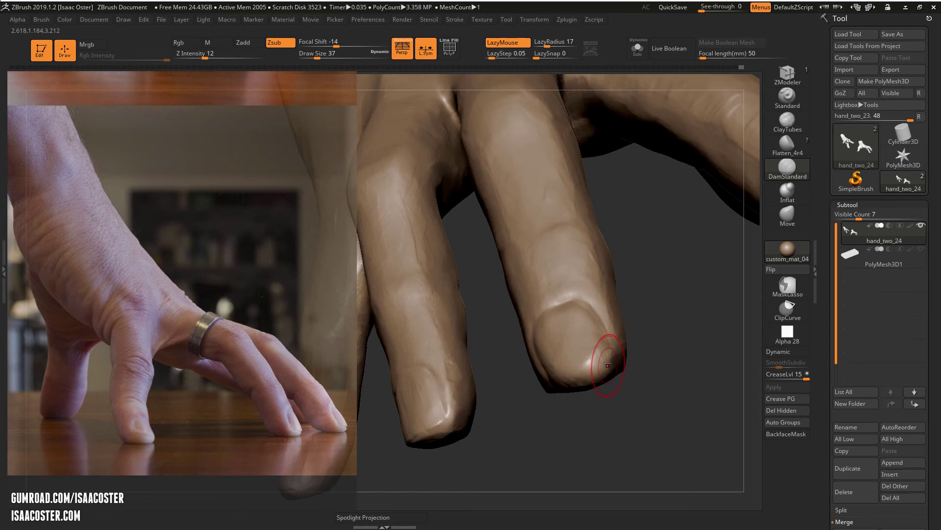
drag(572, 428, 562, 391)
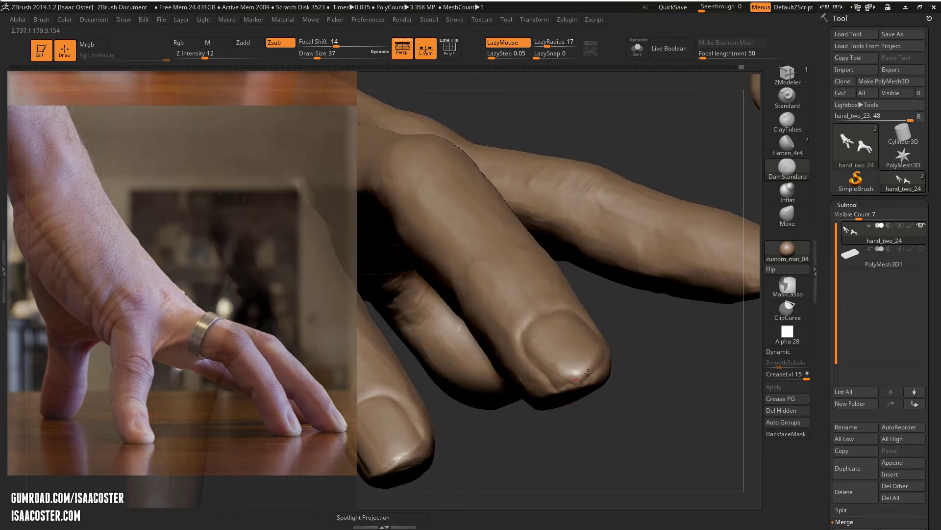
drag(626, 382, 634, 333)
- Build up the middle finger's nail plate and surrounding skin folds with the ClayTubes brush at draw size 33
click(787, 145)
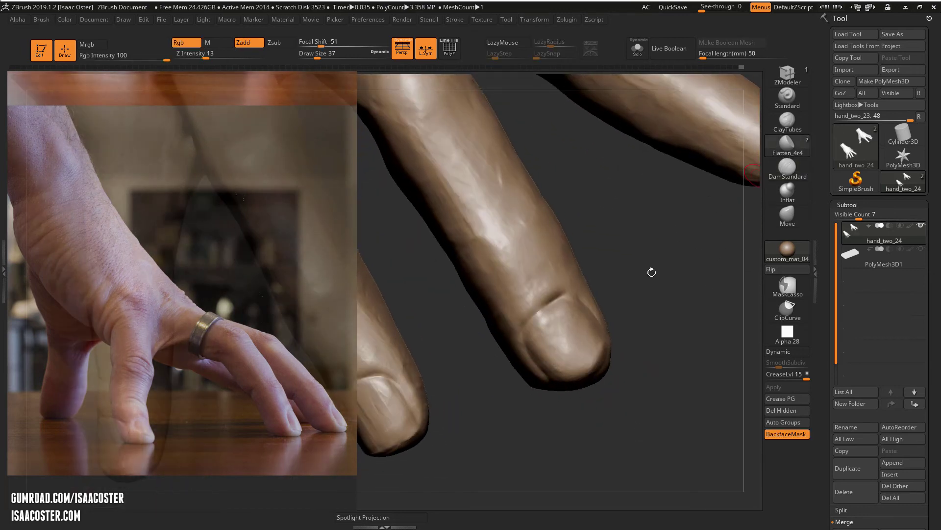
click(787, 121)
drag(703, 212, 693, 211)
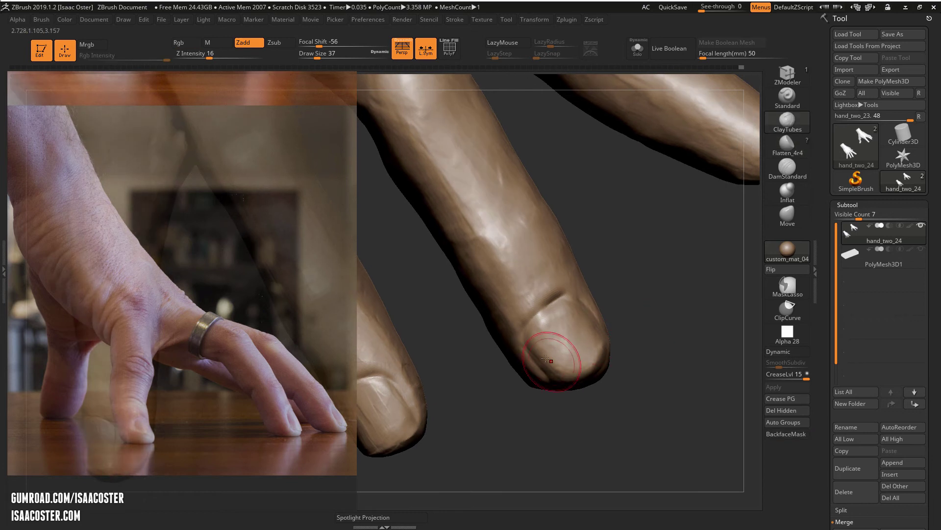
alt+drag(530, 329, 536, 346)
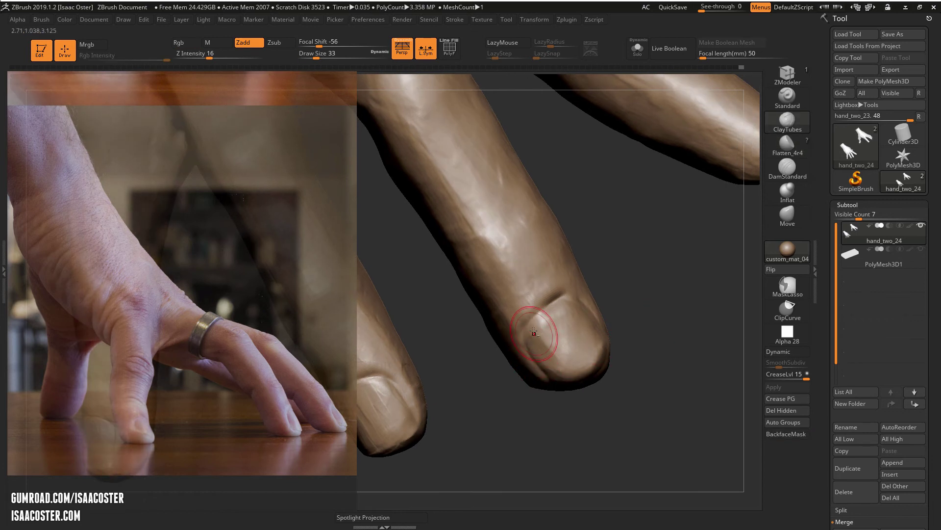
drag(640, 278, 550, 336)
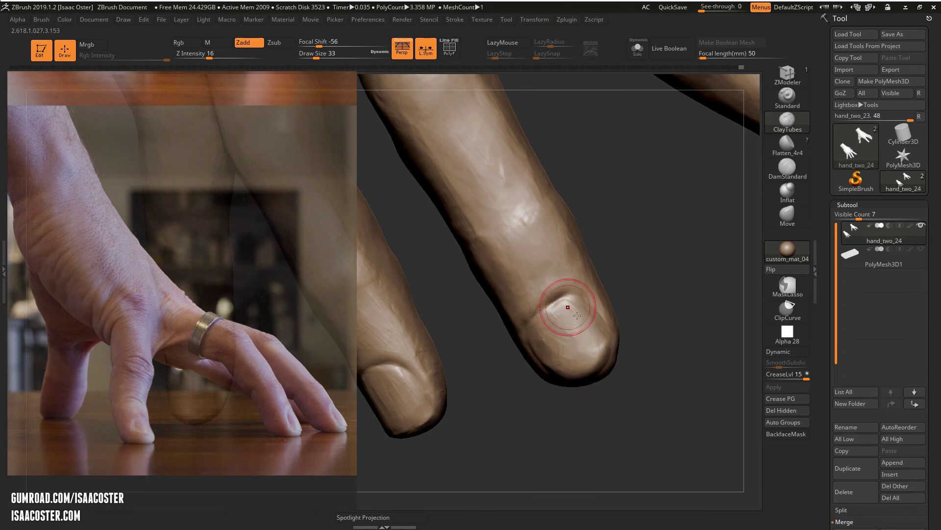
drag(667, 381, 576, 327)
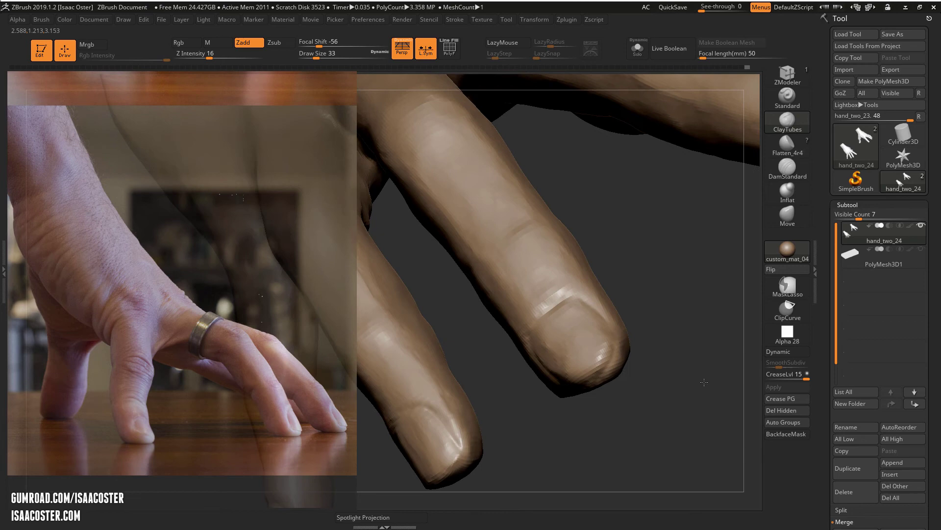
mouse_move(704, 382)
mouse_down()
mouse_move(561, 340)
mouse_move(594, 368)
mouse_move(637, 339)
mouse_move(635, 329)
mouse_up()
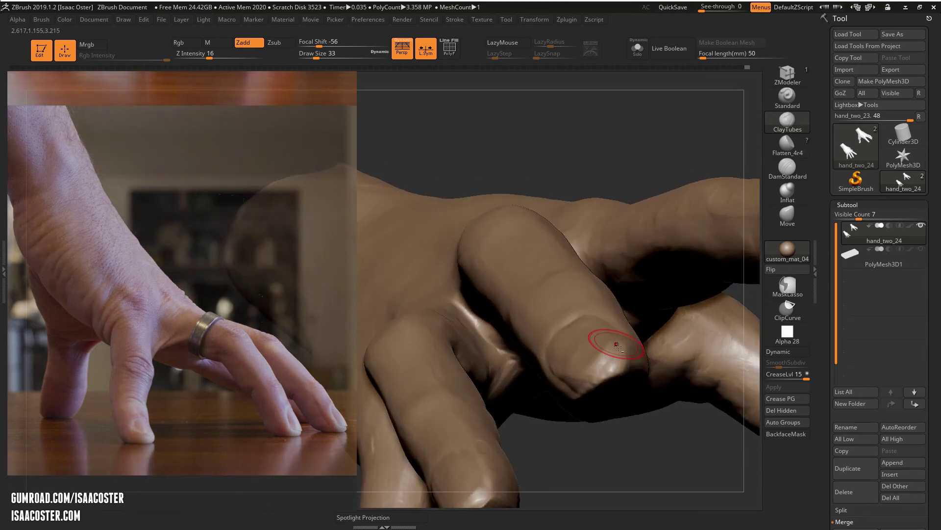
drag(590, 377, 729, 277)
drag(692, 374, 623, 307)
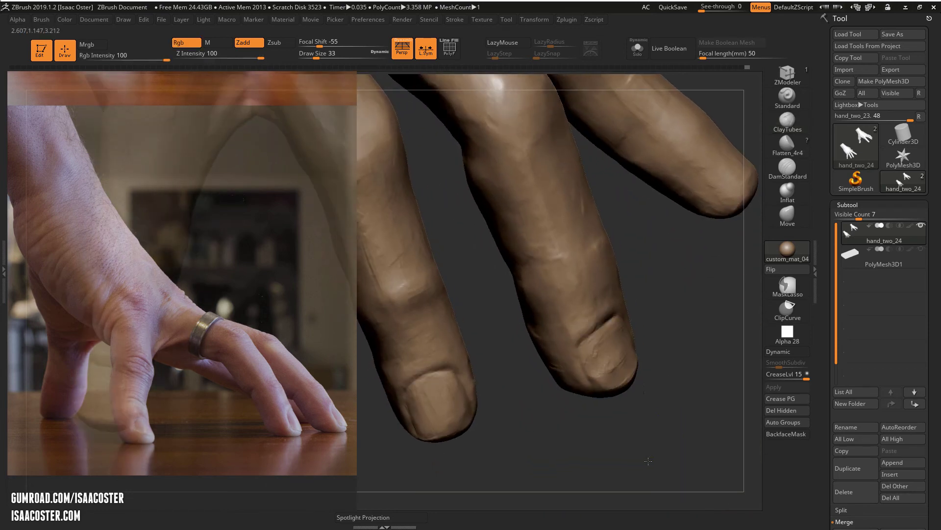
- Fill out the middle fingertip beneath the nail's free edge with the ClayTubes brush at draw size 33
key(b)
key(c)
key(t)
mouse_move(648, 460)
mouse_down()
mouse_move(725, 399)
mouse_move(677, 378)
mouse_move(672, 311)
mouse_move(632, 304)
mouse_move(628, 330)
mouse_move(622, 318)
mouse_up()
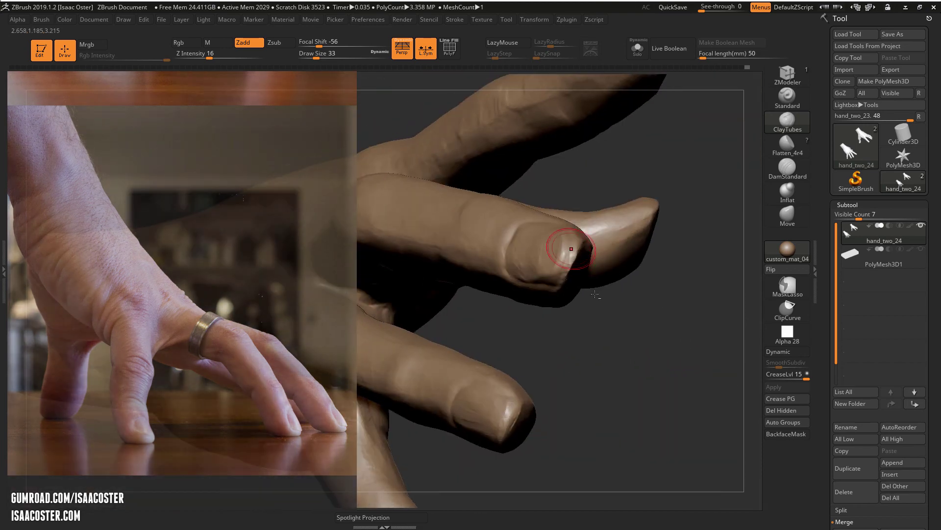
mouse_move(679, 264)
mouse_down()
mouse_move(602, 266)
mouse_move(574, 247)
mouse_up()
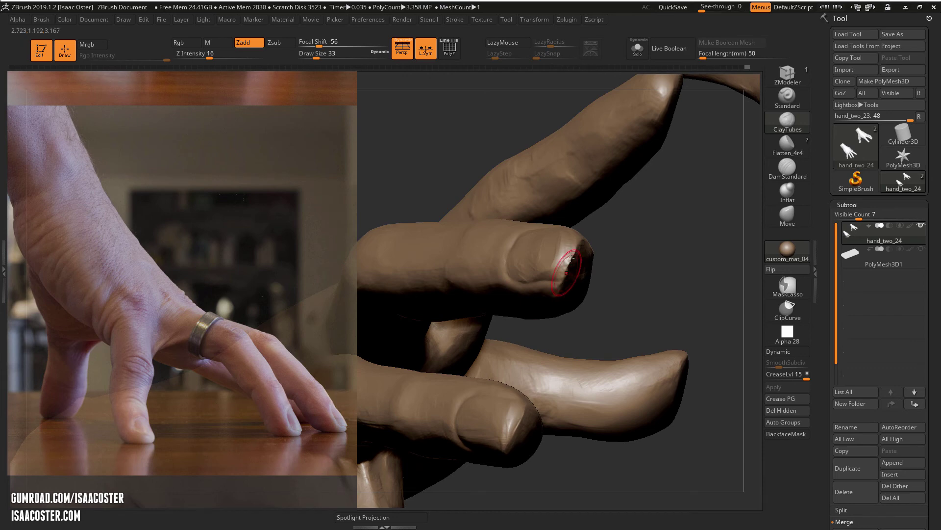
drag(623, 279, 748, 261)
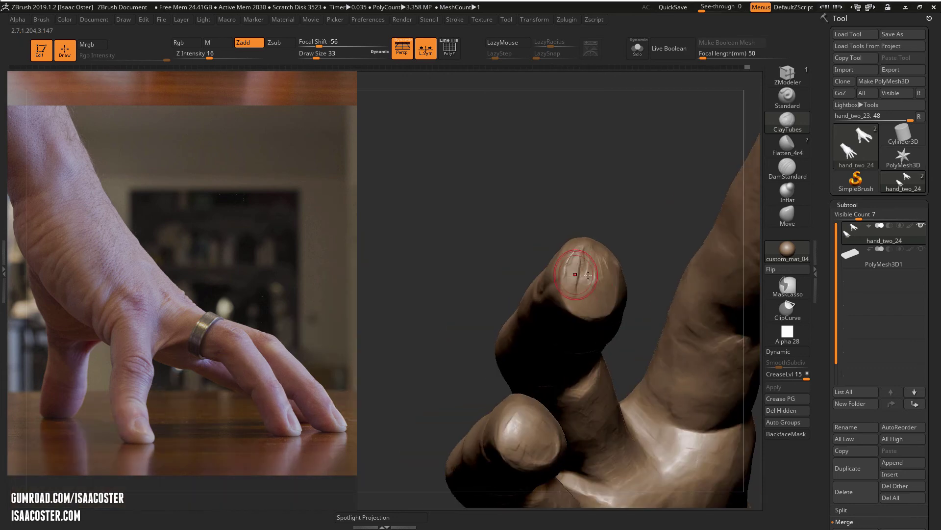
click(783, 121)
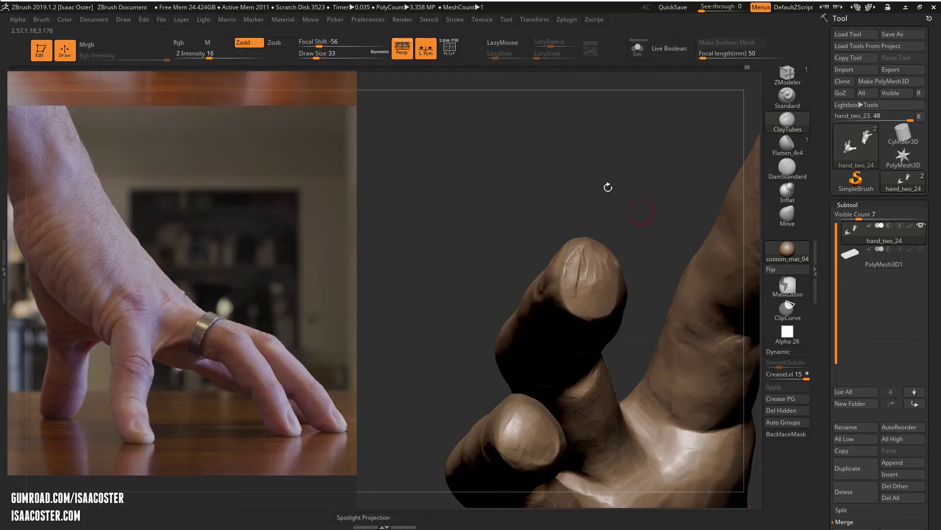
- Build up the middle fingertip beneath and around the nail's free edge with the ClayTubes brush at draw size 23
drag(608, 186, 584, 280)
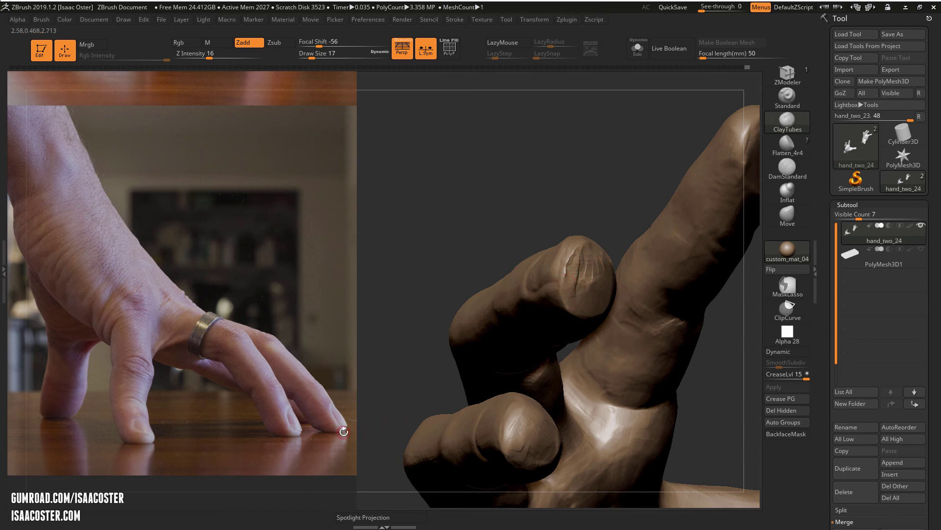
drag(567, 200, 578, 268)
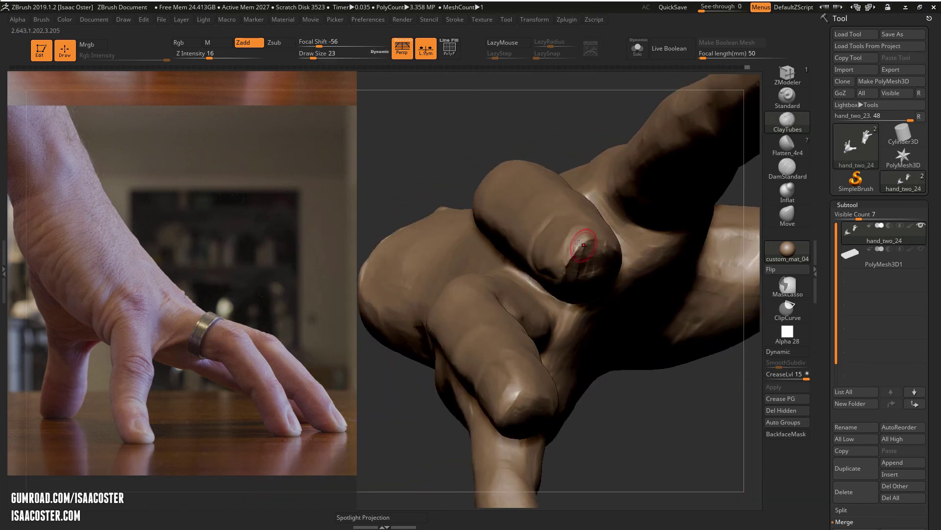
right_drag(573, 258, 581, 251)
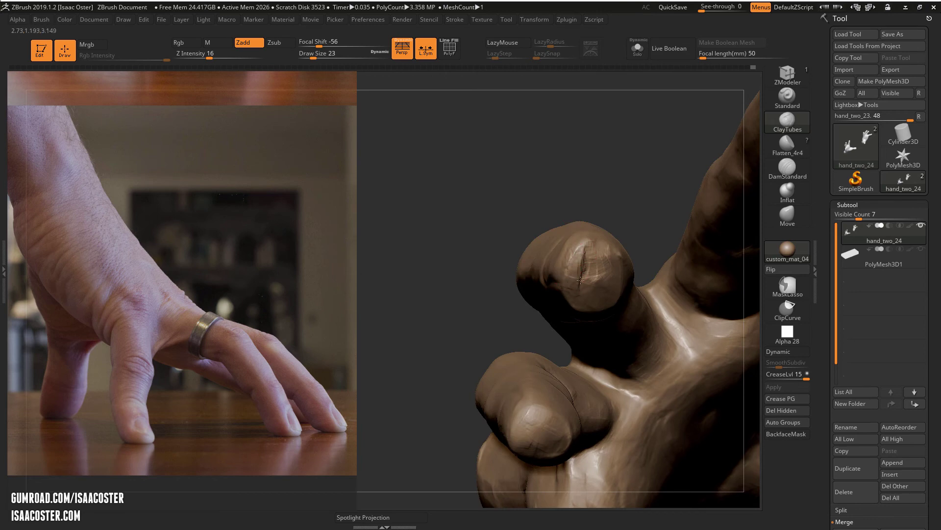
right_drag(600, 248, 583, 277)
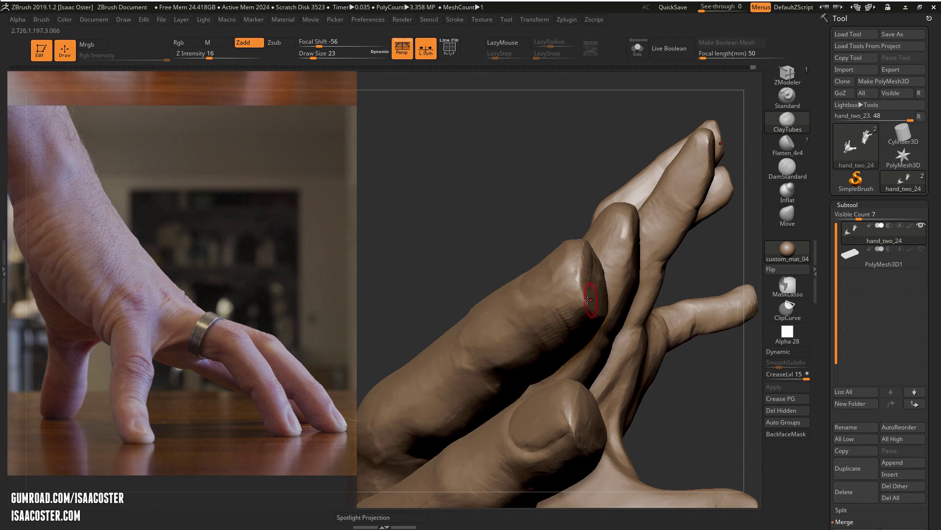
right_drag(557, 169, 567, 235)
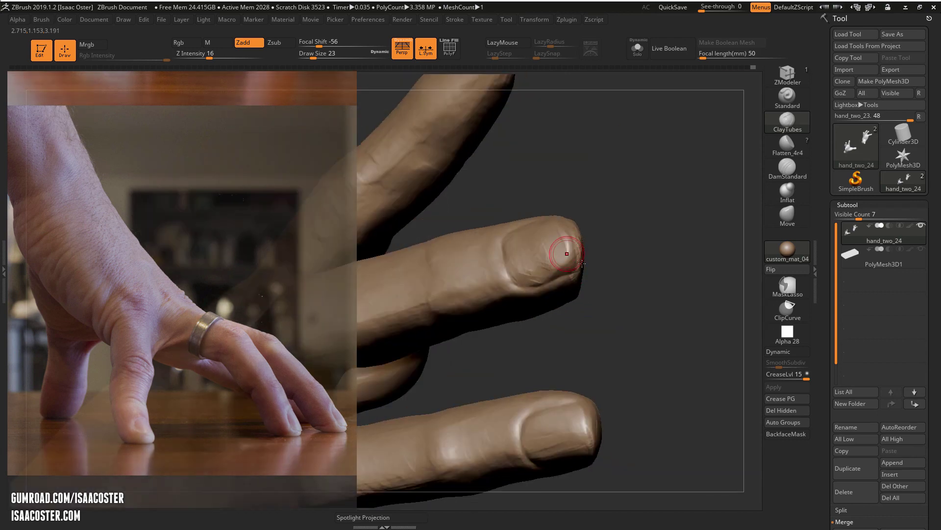
right_drag(700, 249, 738, 159)
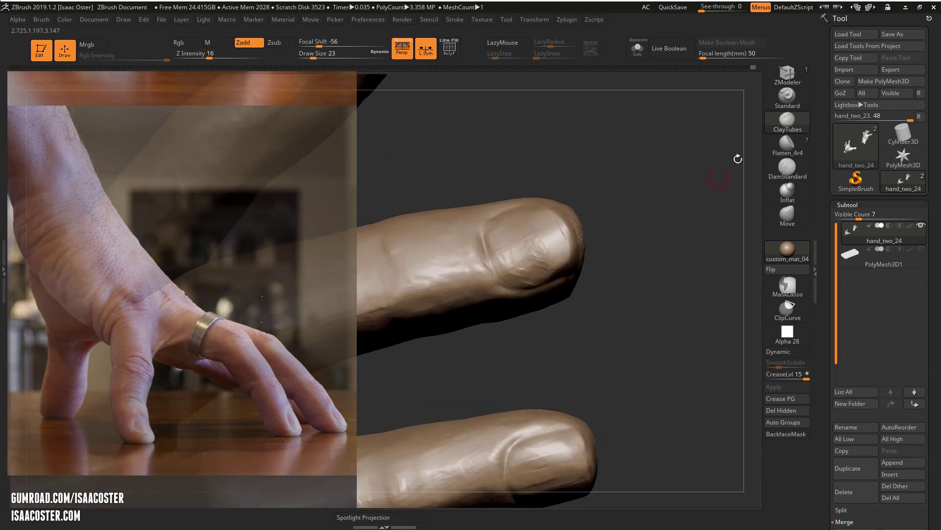
- Carve the groove under the free edge of the middle finger's nail with the DamStandard brush at draw size 18
click(793, 171)
key(s)
drag(557, 246, 554, 246)
right_drag(616, 238, 620, 262)
key(s)
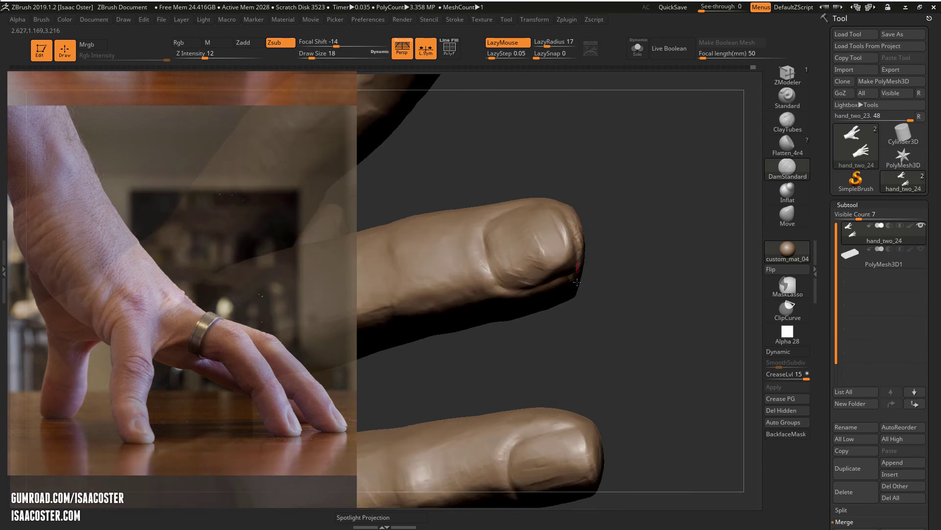
right_drag(593, 285, 734, 110)
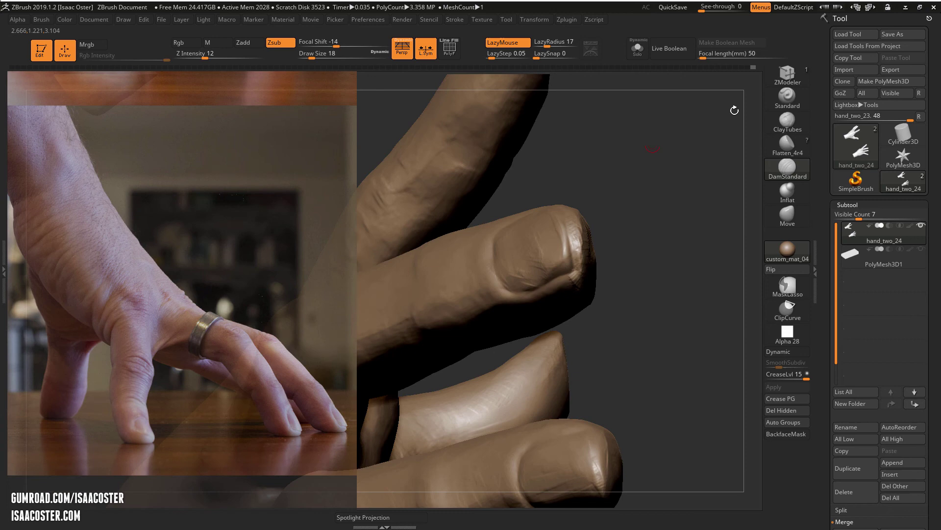
- Swell the middle fingertip's flesh beside the corner of the nail's free edge with the Inflat brush at draw size 18
click(787, 191)
mouse_move(721, 226)
right_down()
mouse_move(670, 214)
mouse_move(571, 236)
right_up()
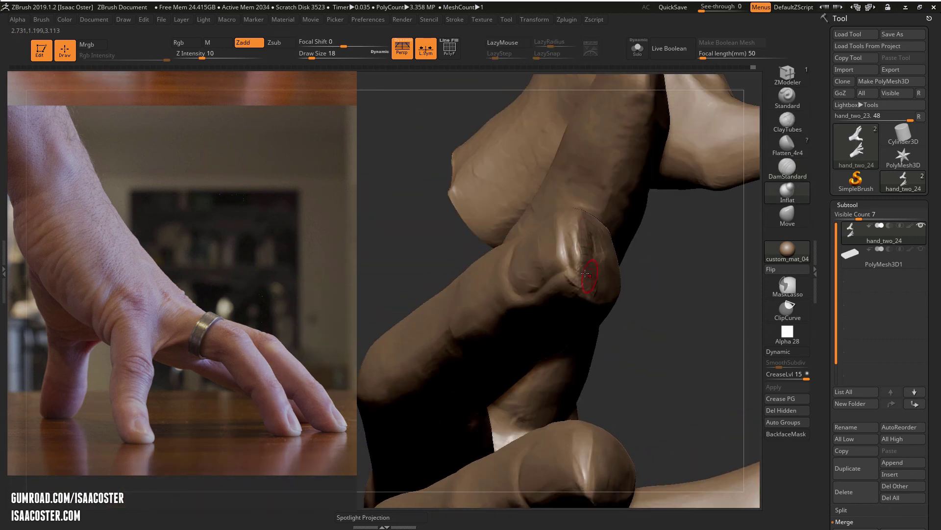
right_drag(686, 303, 625, 261)
drag(594, 286, 608, 295)
right_drag(594, 282, 593, 289)
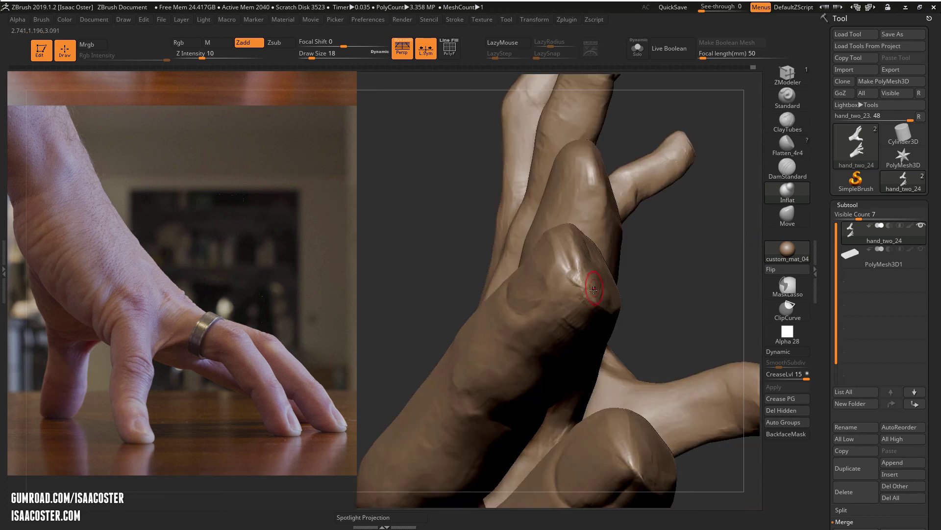
right_drag(691, 244, 566, 290)
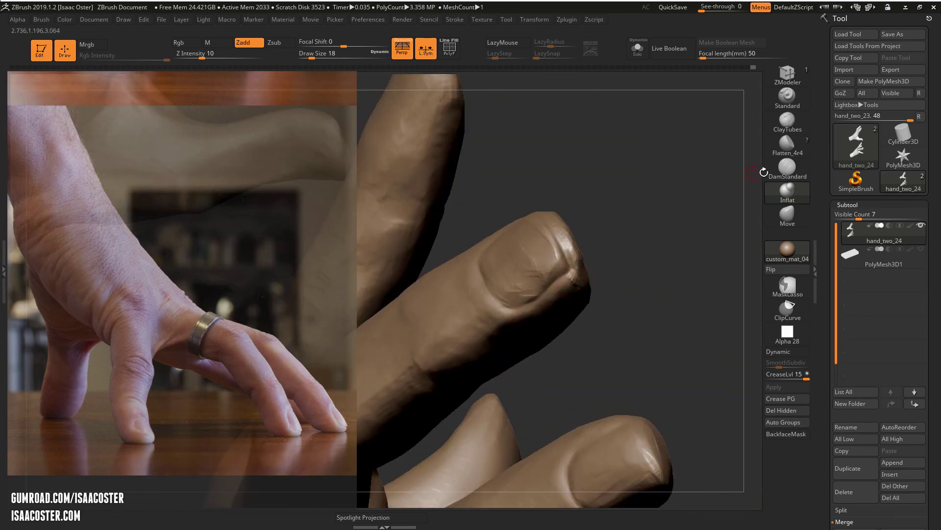
- Flatten the middle finger's nail edge and the fingertip surface beneath it with the Flatten_4r4 brush at draw size 27
click(787, 143)
right_drag(608, 248, 561, 228)
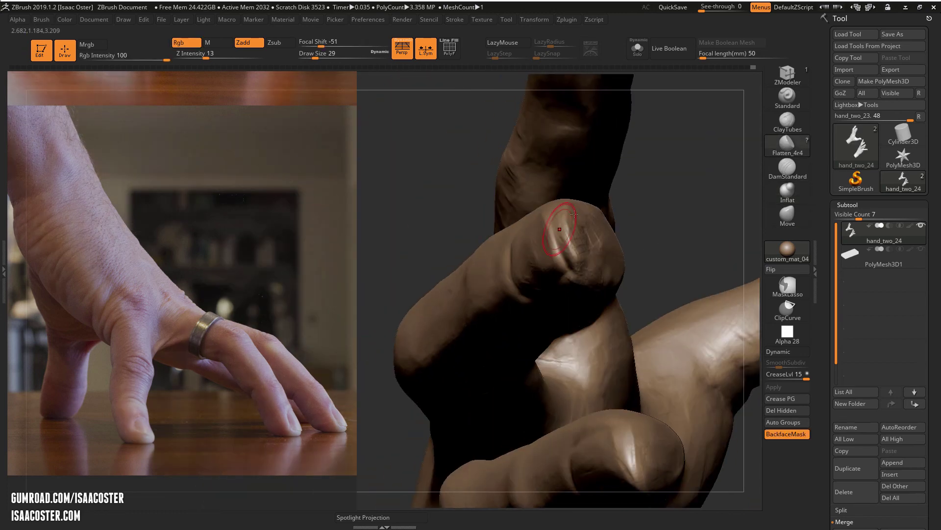
key(s)
drag(581, 236, 571, 260)
click(558, 216)
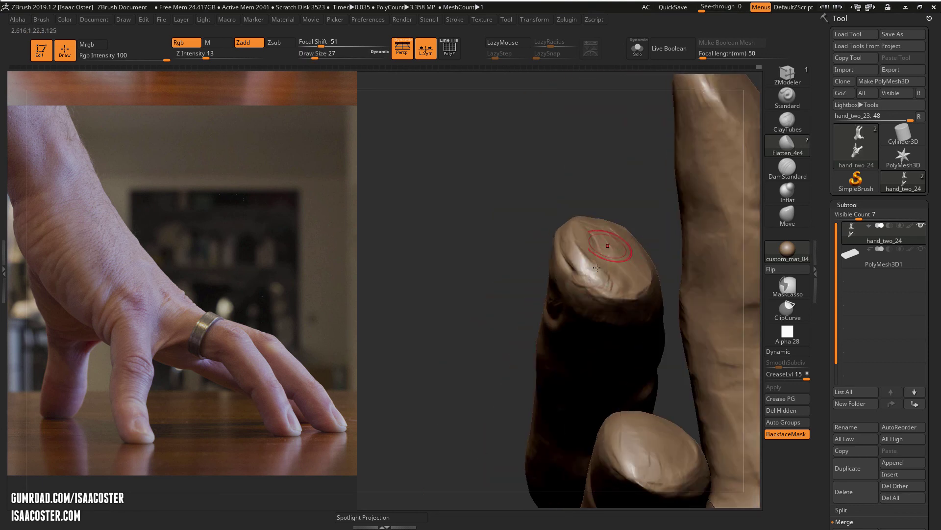
mouse_move(579, 272)
mouse_down()
mouse_move(611, 289)
mouse_move(613, 299)
mouse_up()
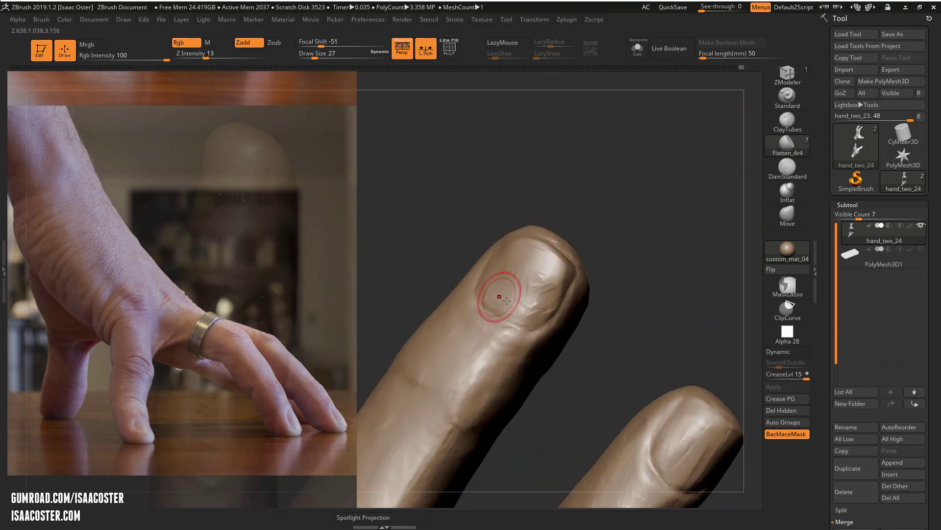
- Smooth out the bumps on the middle finger's nail plate with the Flatten_4r4 brush at draw size 27
mouse_move(536, 296)
mouse_down()
mouse_move(531, 275)
mouse_move(552, 273)
mouse_up()
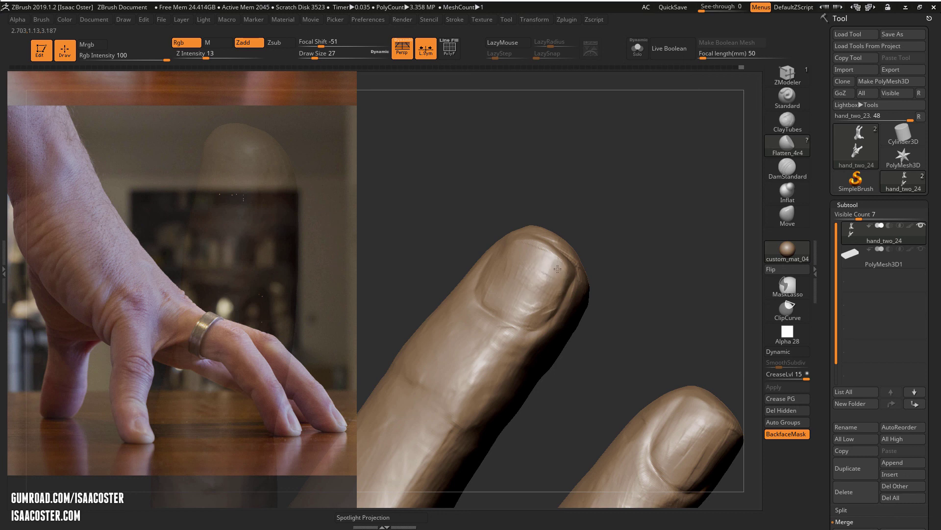
right_drag(549, 309, 529, 300)
mouse_move(520, 275)
mouse_down()
mouse_move(508, 262)
mouse_move(494, 270)
mouse_move(504, 254)
mouse_up()
mouse_move(505, 251)
mouse_down()
mouse_move(490, 286)
mouse_move(495, 302)
mouse_move(498, 252)
mouse_move(524, 249)
mouse_up()
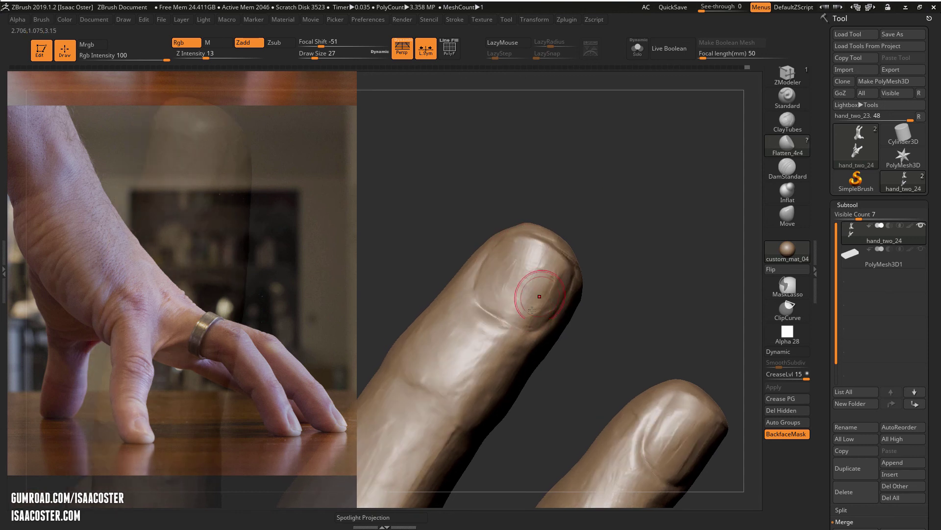
- Reshape the middle finger's tip and nail outline with the Move brush at draw sizes 62 and 33
alt+drag(650, 210, 673, 197)
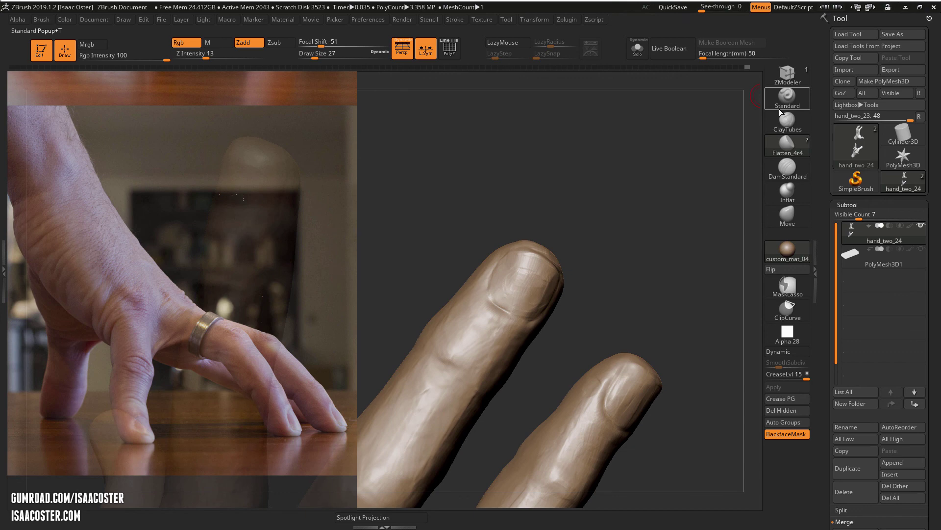
click(788, 213)
mouse_move(603, 226)
mouse_down()
mouse_move(567, 245)
mouse_move(570, 231)
mouse_move(554, 225)
mouse_up()
key(s)
key(s)
drag(526, 255, 530, 254)
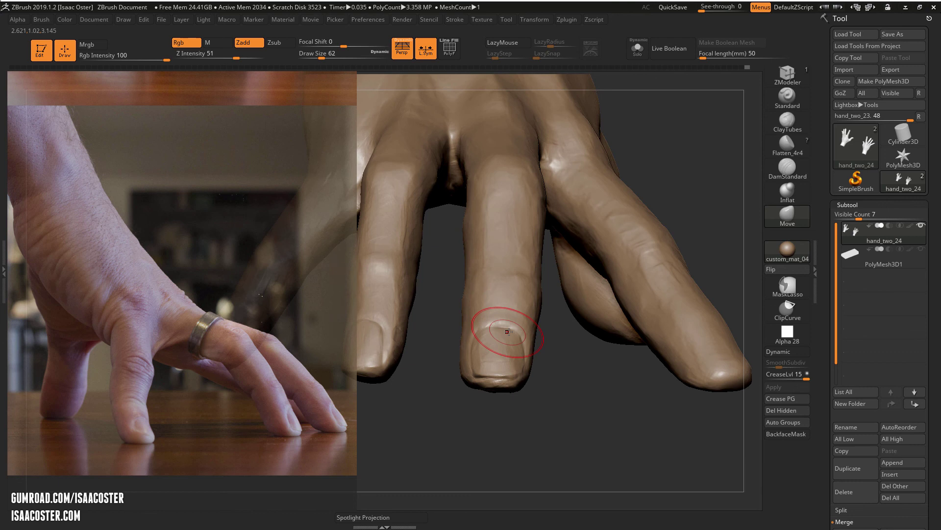
key(s)
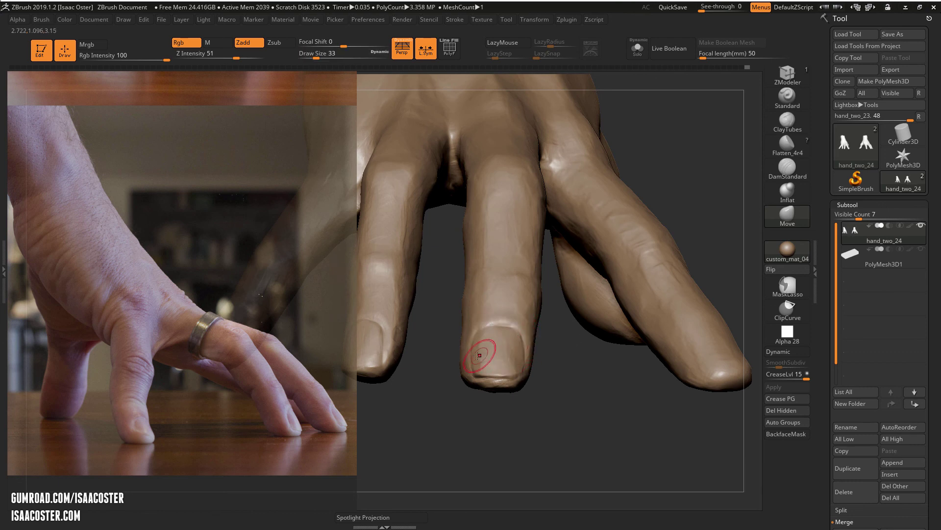